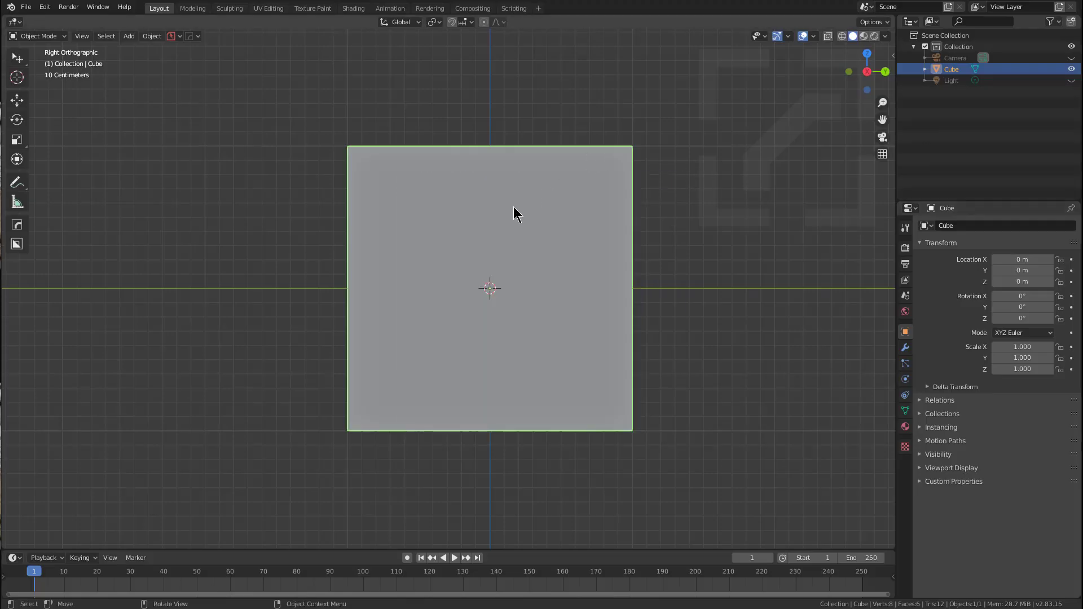
# - Flatten the default cube to a Z scale of about 0.122
pyautogui.moveTo(513, 207); pyautogui.dragTo(546, 286, button='middle')
pyautogui.scroll(-2, 546, 283)
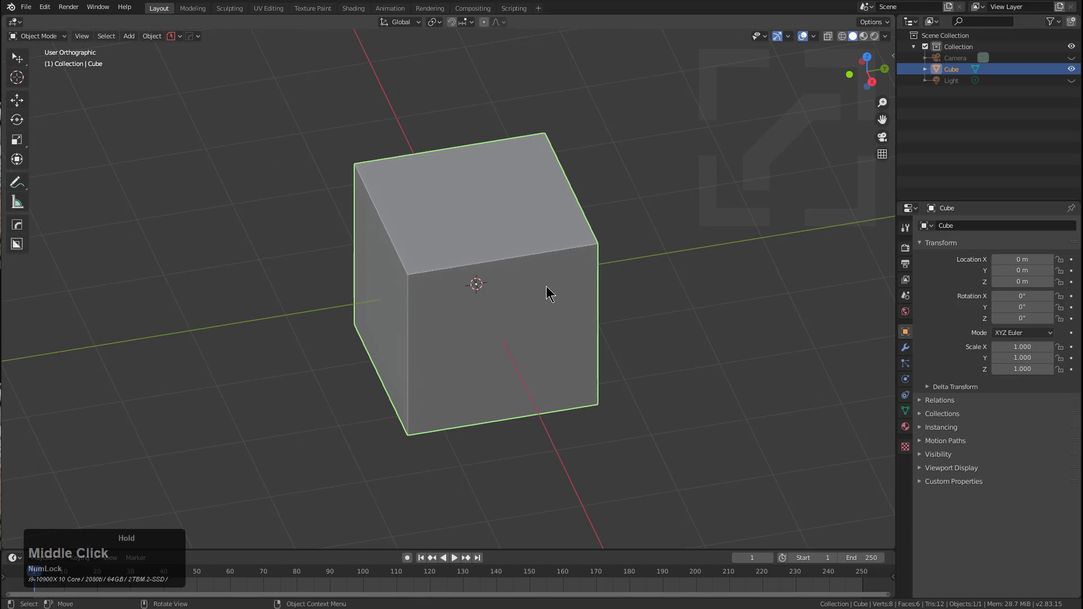
pyautogui.press('s')
pyautogui.press('x')
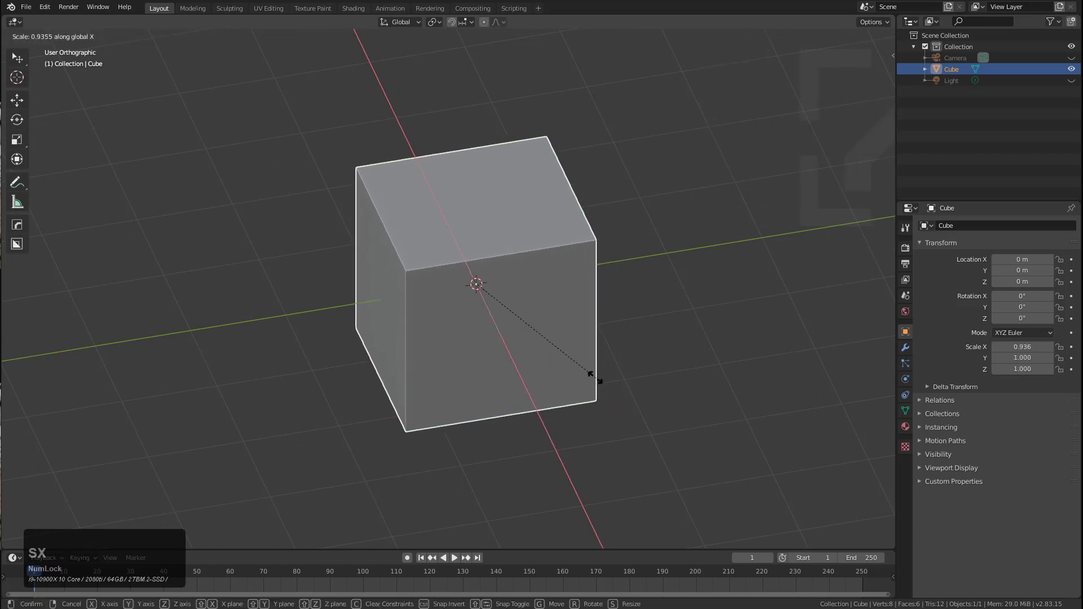
pyautogui.press('z')
pyautogui.click(493, 293)
# - Stretch the flattened cube lengthwise to an X scale of 2.239
pyautogui.press('s')
pyautogui.press('x')
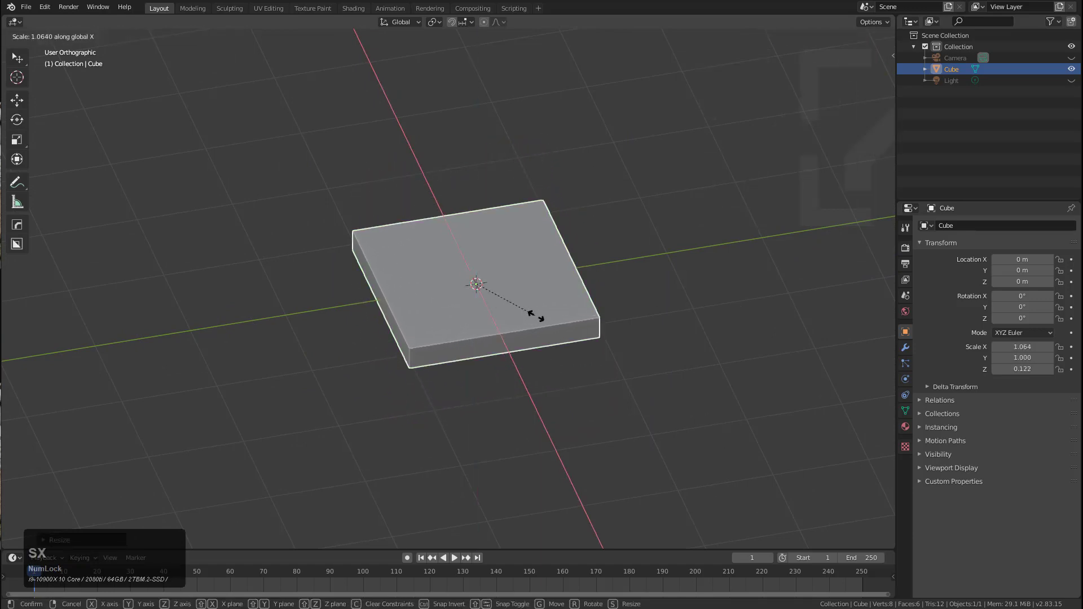
pyautogui.click(600, 367)
pyautogui.middleClick(459, 317)
pyautogui.moveTo(459, 317); pyautogui.dragTo(496, 303, button='middle')
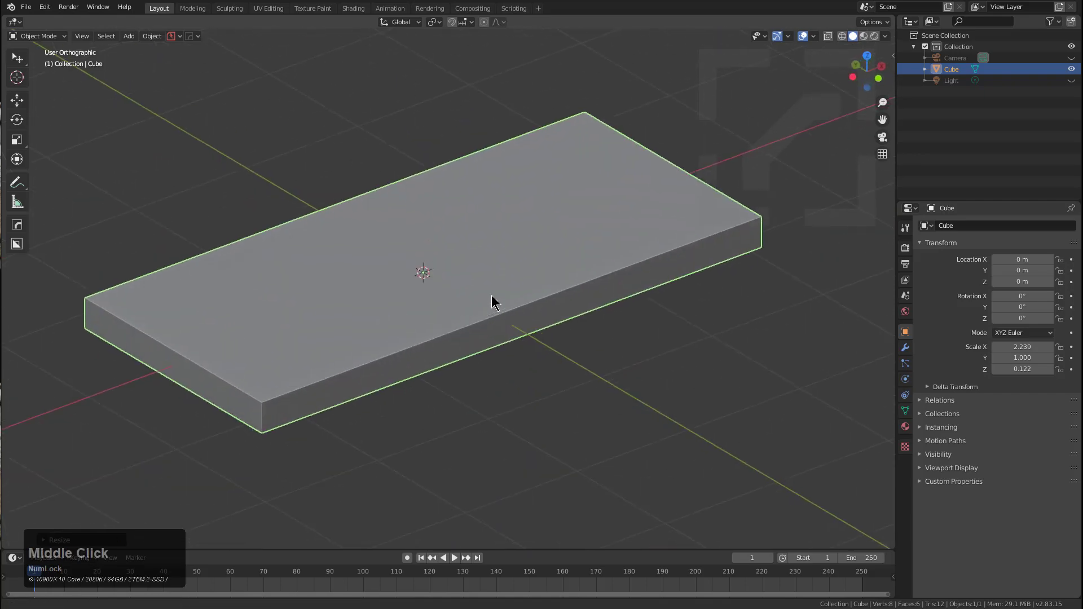
# - Add a Hard Ops 30° bevel to round the slab's edges
pyautogui.scroll(5, 506, 339)
pyautogui.press('q')
pyautogui.click(473, 351)
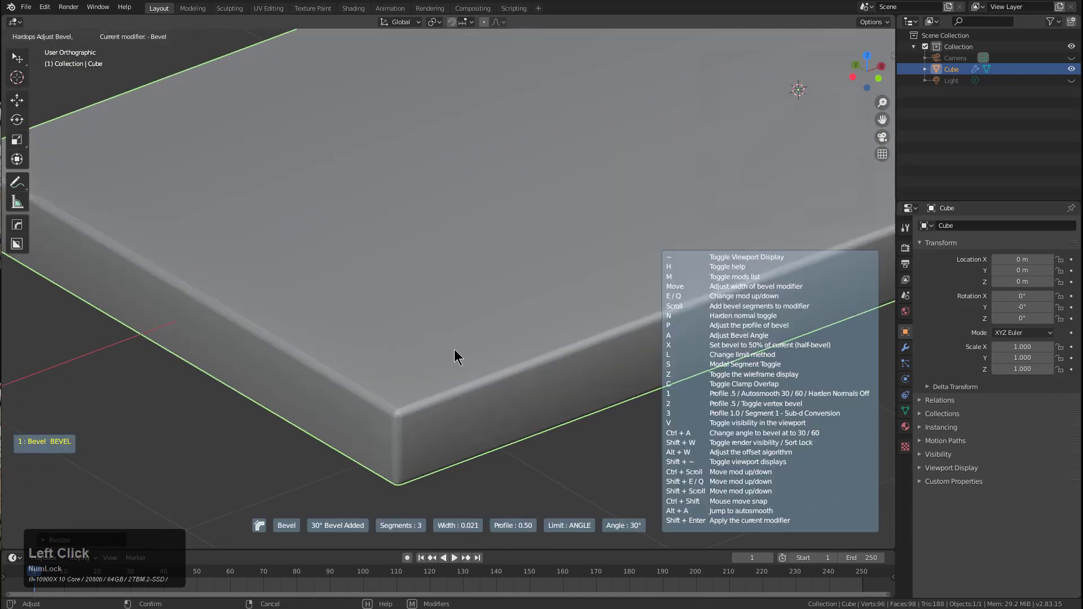
pyautogui.click(462, 355)
pyautogui.scroll(-3, 520, 309)
pyautogui.scroll(-2, 449, 184)
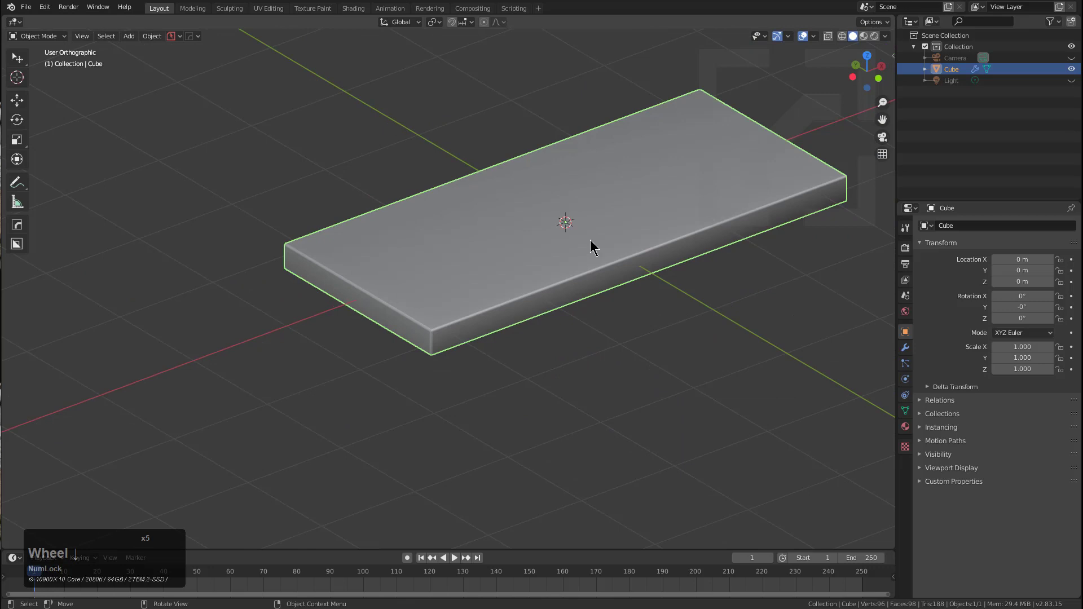
pyautogui.scroll(2, 542, 265)
# - Add a Weighted Normal modifier via Hard Ops Sharpen
pyautogui.press('q')
pyautogui.click(501, 261)
pyautogui.middleClick(477, 285)
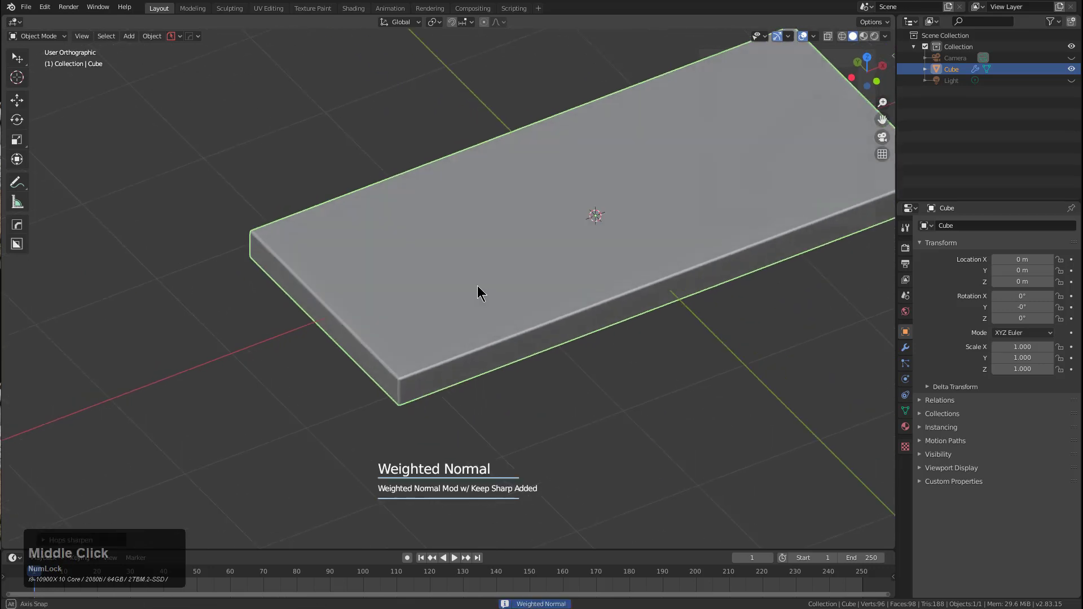
pyautogui.moveTo(477, 286); pyautogui.dragTo(440, 293, button='middle')
pyautogui.scroll(3, 561, 266)
# - Add a second 60° bevel of width 0.008 to the slab
pyautogui.press('q')
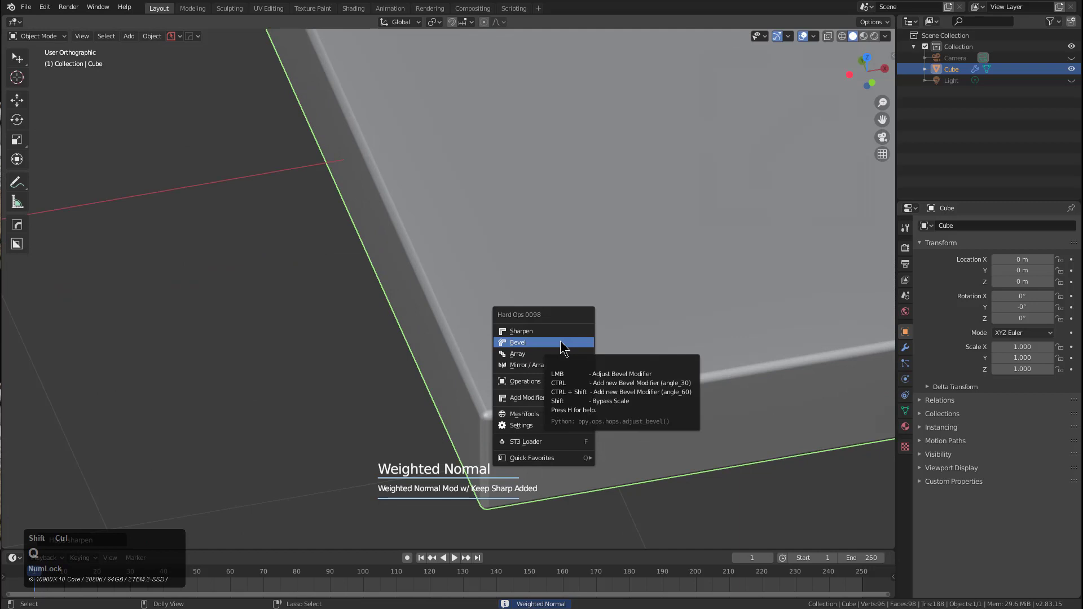
pyautogui.keyDown('ctrl'); pyautogui.keyDown('shift'); pyautogui.click(562, 343); pyautogui.keyUp('shift'); pyautogui.keyUp('ctrl')
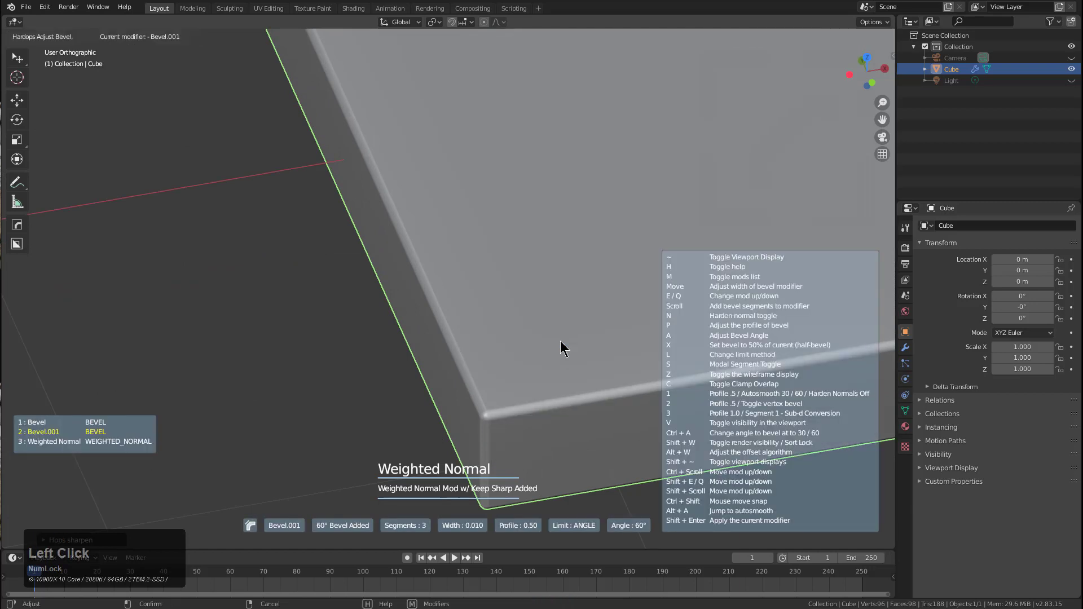
pyautogui.click(562, 348)
pyautogui.moveTo(563, 345); pyautogui.dragTo(393, 312, button='middle')
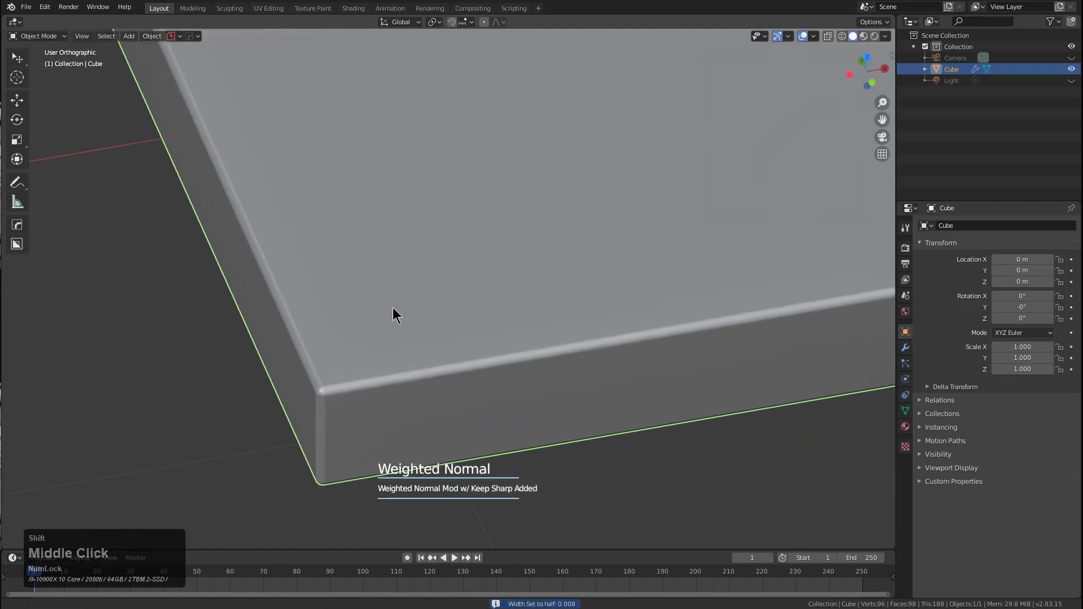
pyautogui.scroll(-2, 469, 280)
pyautogui.moveTo(466, 277); pyautogui.dragTo(542, 314, button='middle')
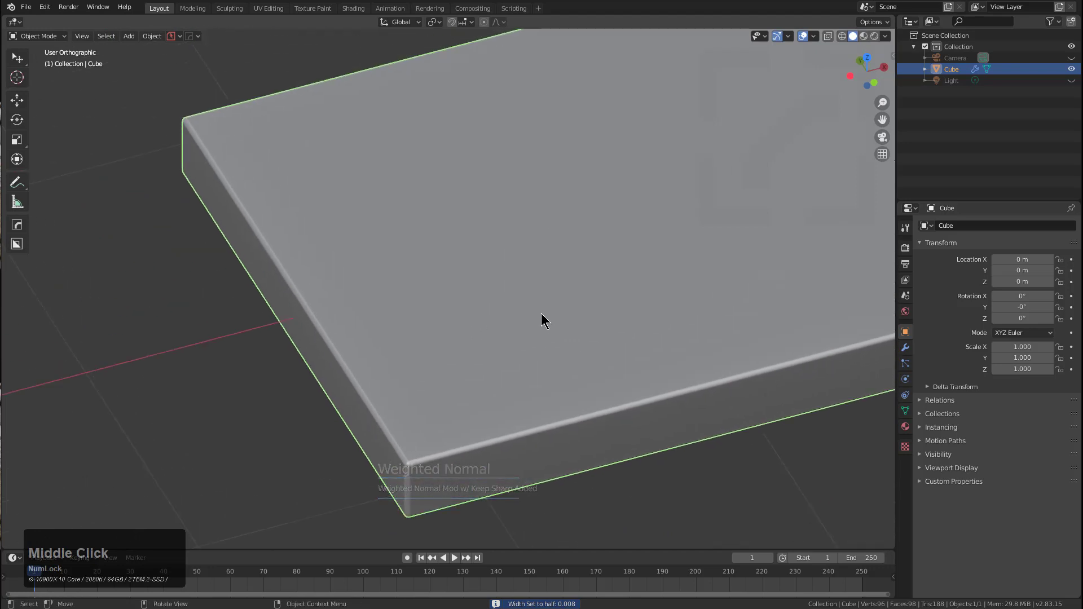
# - Insert the Xser part from the Hops subsets pack at the slab's top corner
pyautogui.press('f')
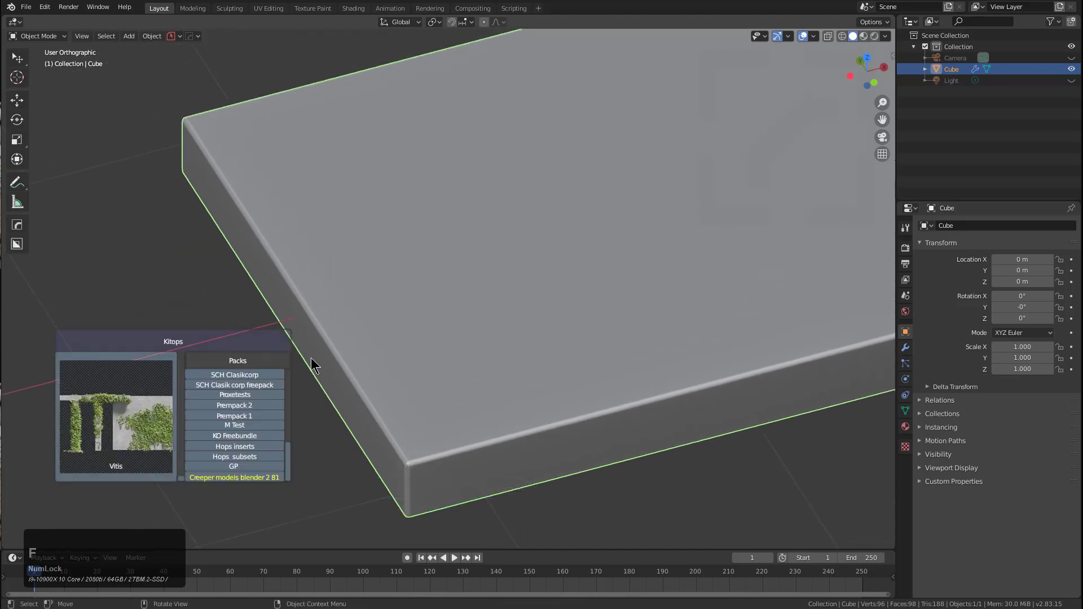
pyautogui.scroll(-5, 248, 411)
pyautogui.click(248, 457)
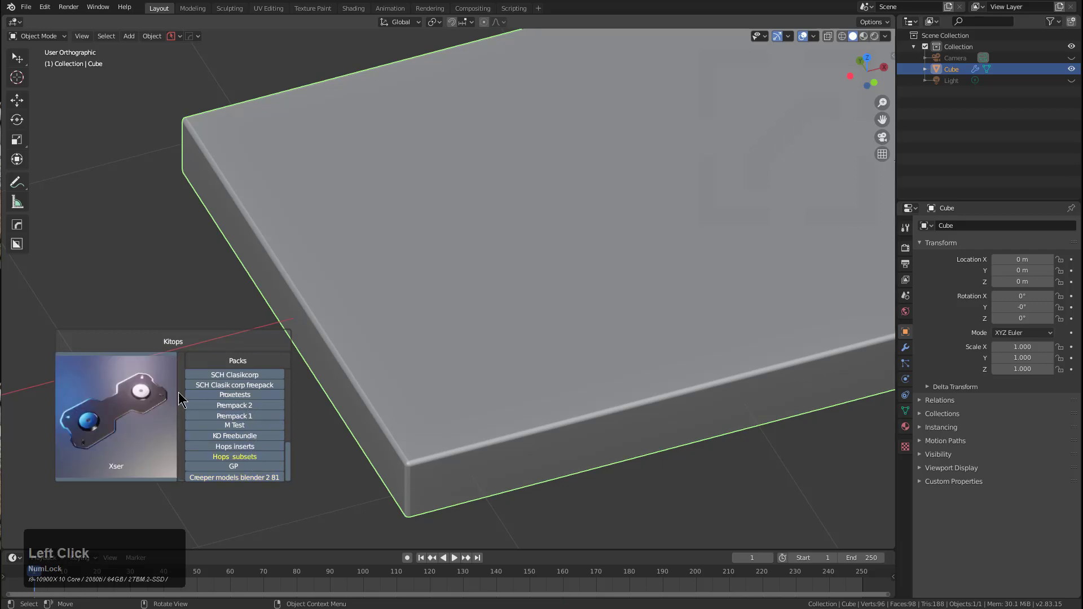
pyautogui.click(131, 408)
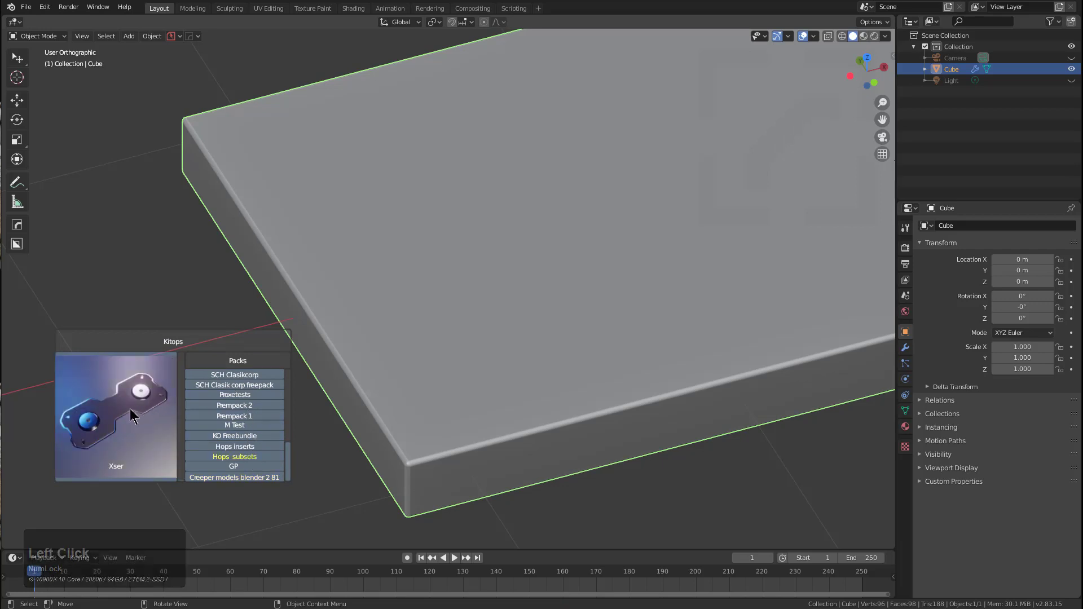
pyautogui.scroll(-3, 381, 164)
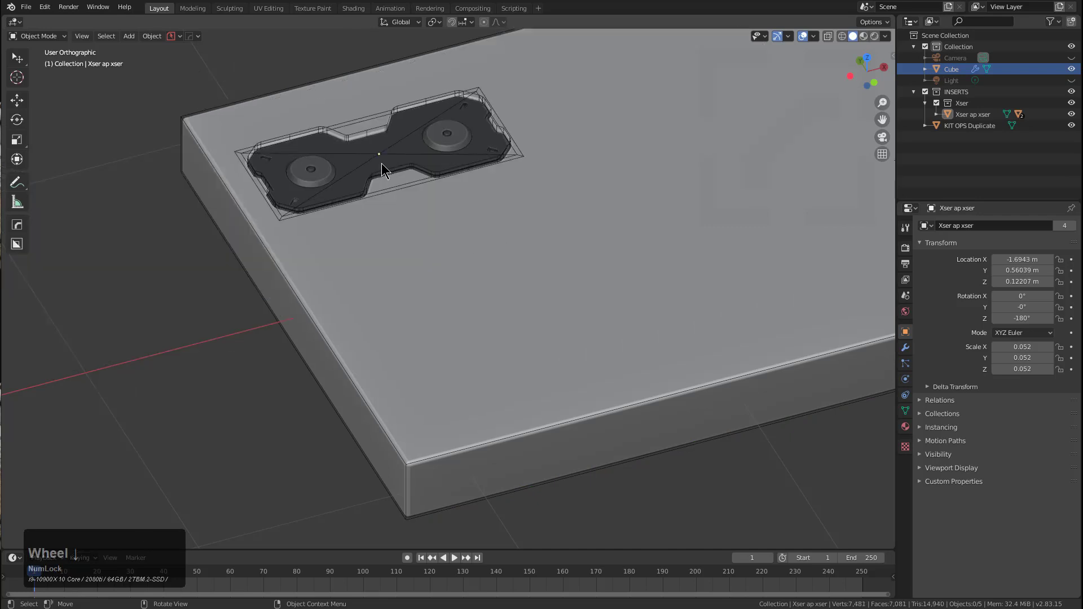
pyautogui.click(378, 157)
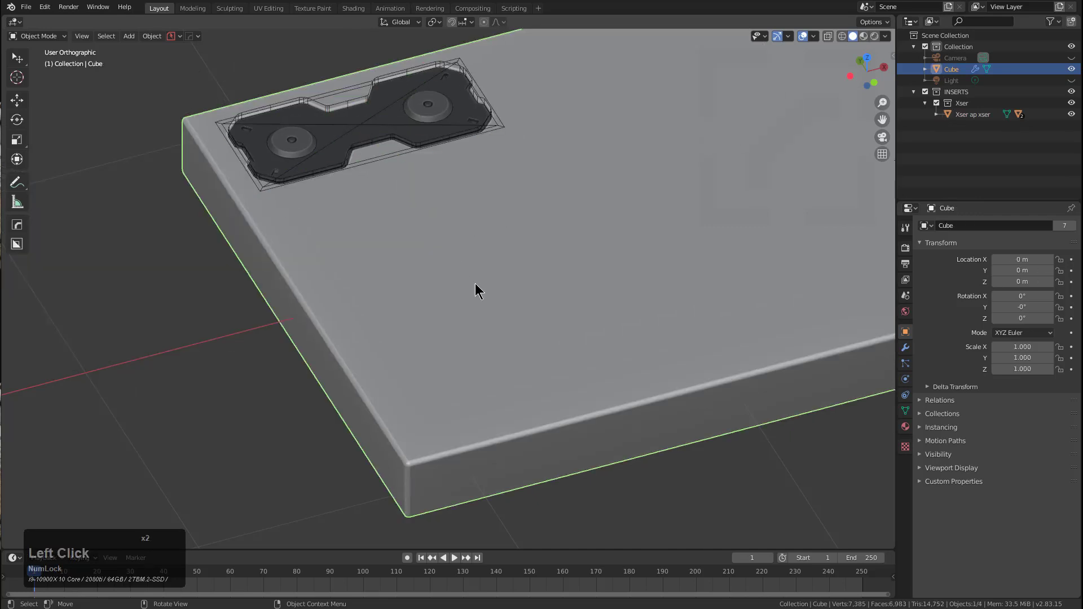
# - Insert a smaller Twentyhole part beside the Xser insert
pyautogui.hotkey('alt', 'k')
pyautogui.scroll(1, 119, 402)
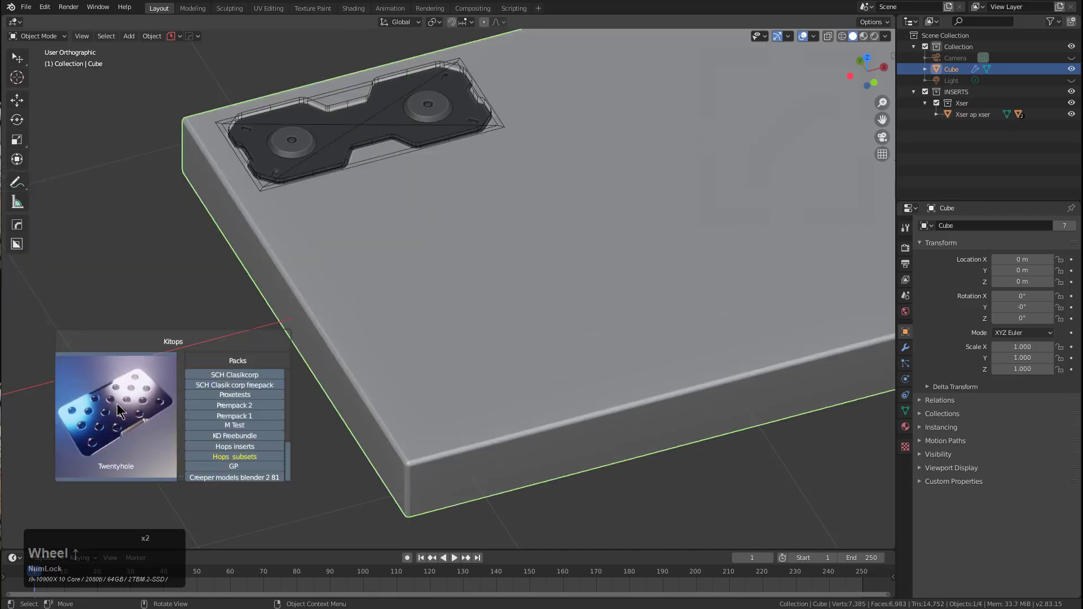
pyautogui.click(118, 409)
pyautogui.scroll(-4, 319, 236)
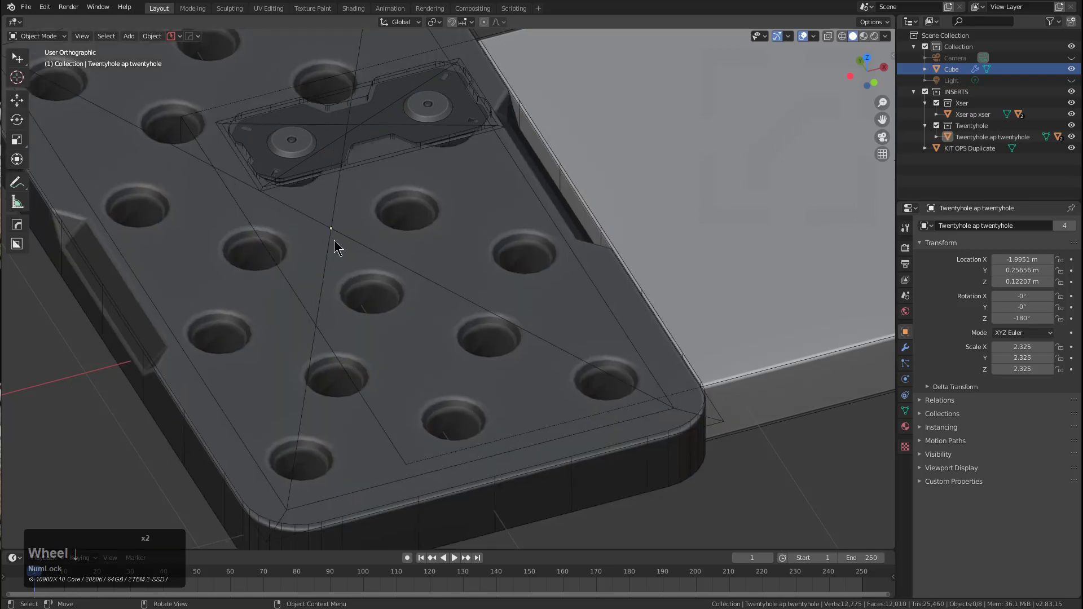
pyautogui.scroll(5, 338, 243)
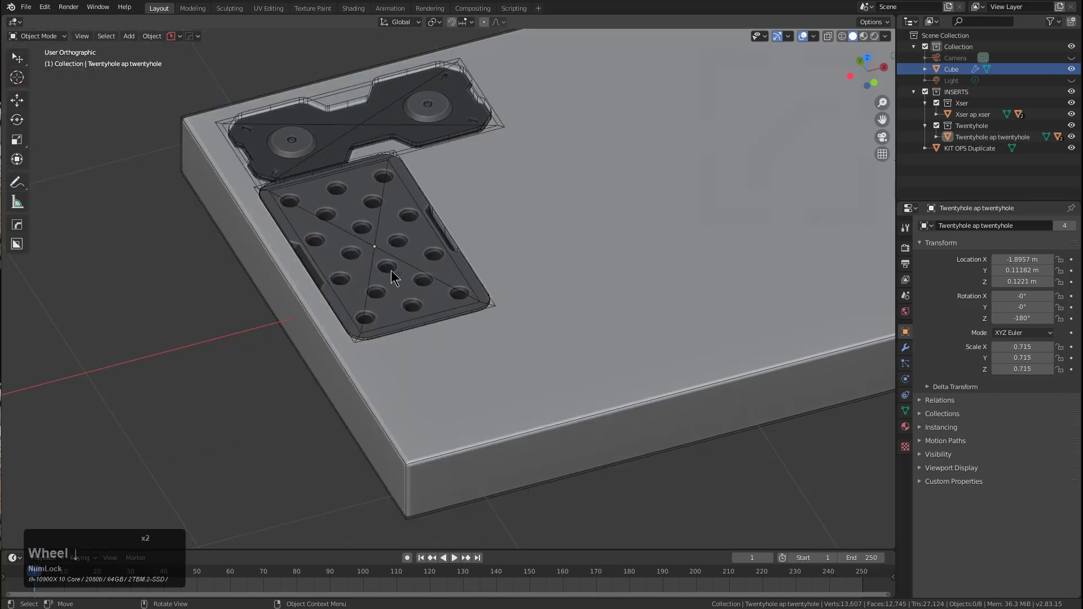
pyautogui.scroll(2, 387, 268)
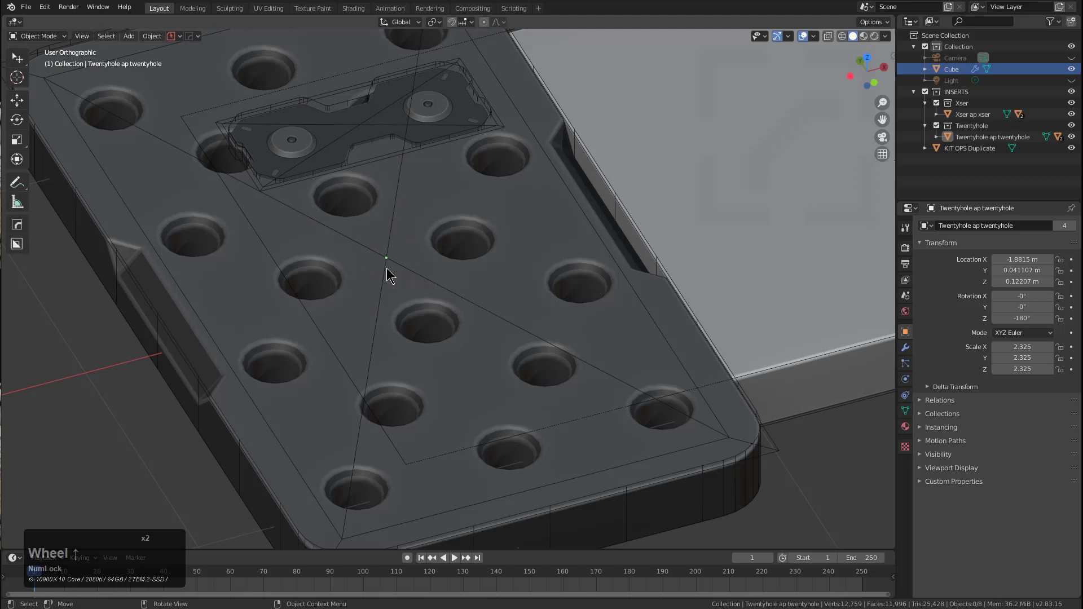
pyautogui.scroll(-5, 387, 269)
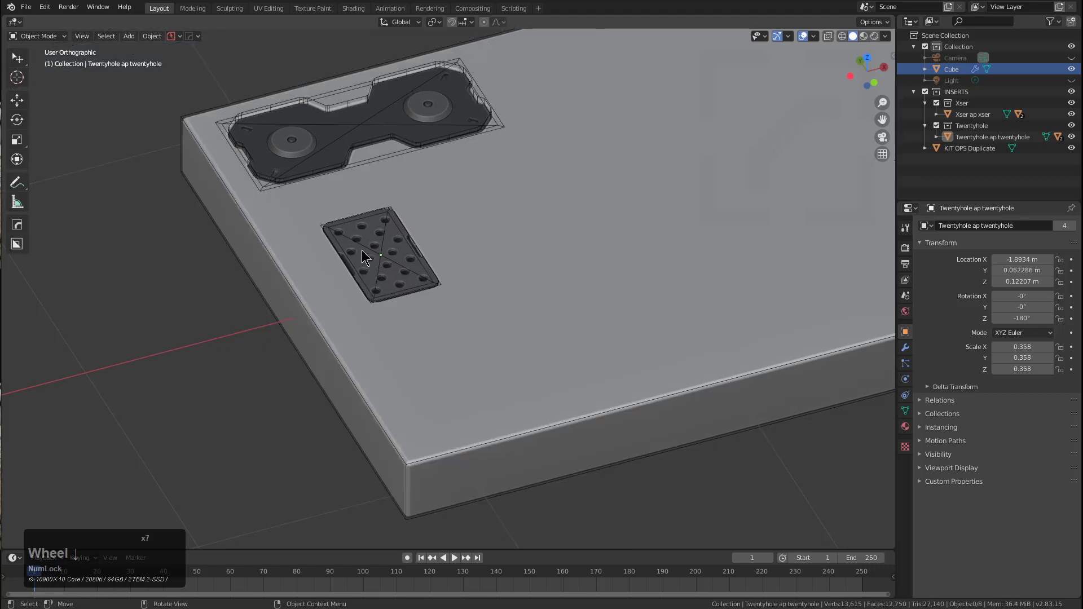
pyautogui.click(332, 240)
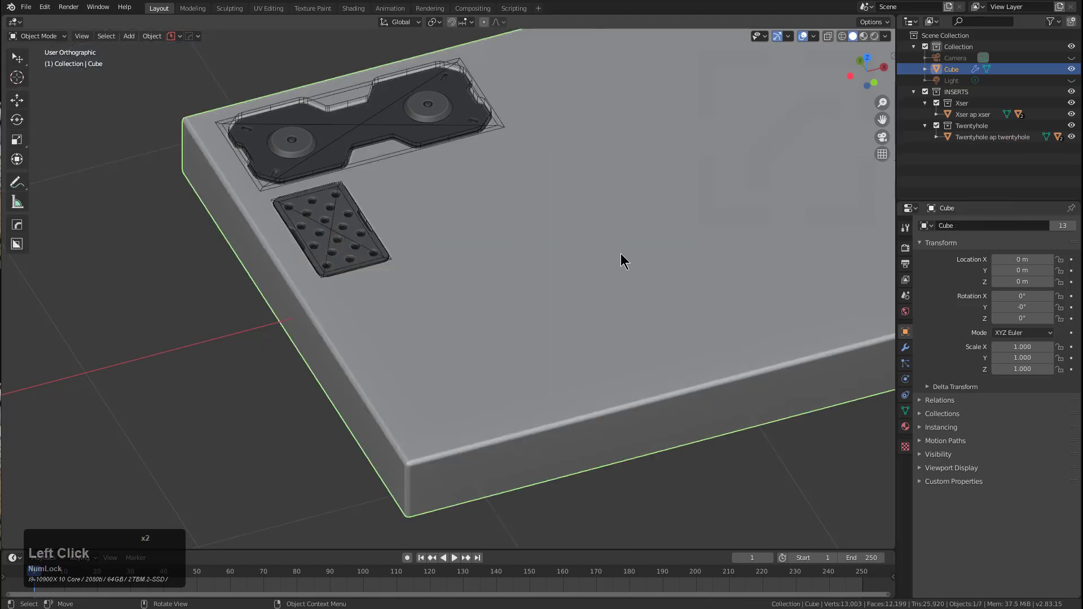
# - Cut the Trilatch KIT OPS insert into the slab top
pyautogui.rightClick(556, 297)
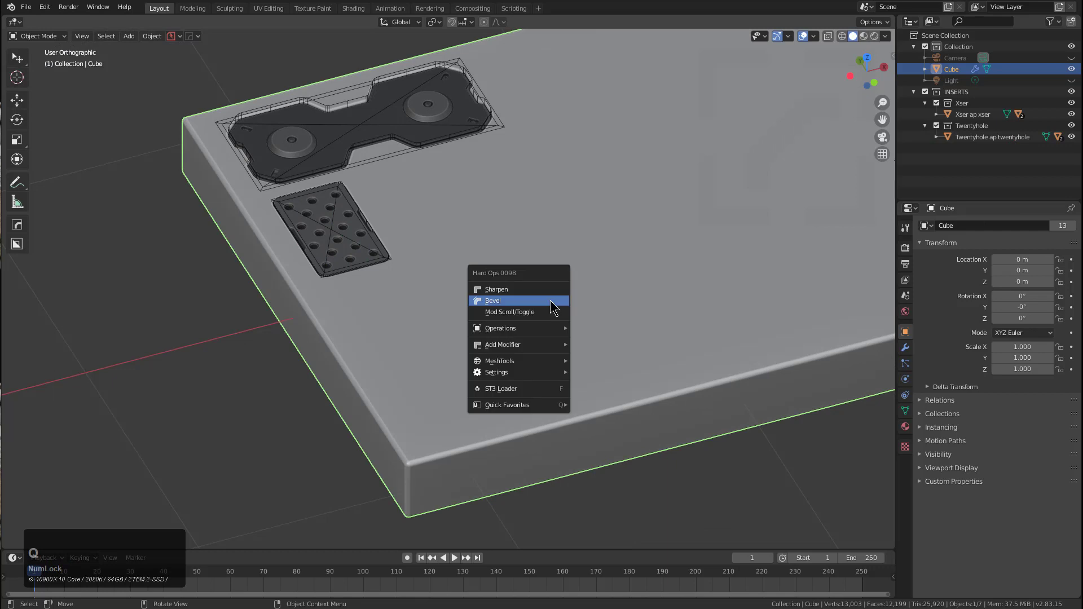
pyautogui.keyDown('shift'); pyautogui.click(519, 386); pyautogui.keyUp('shift')
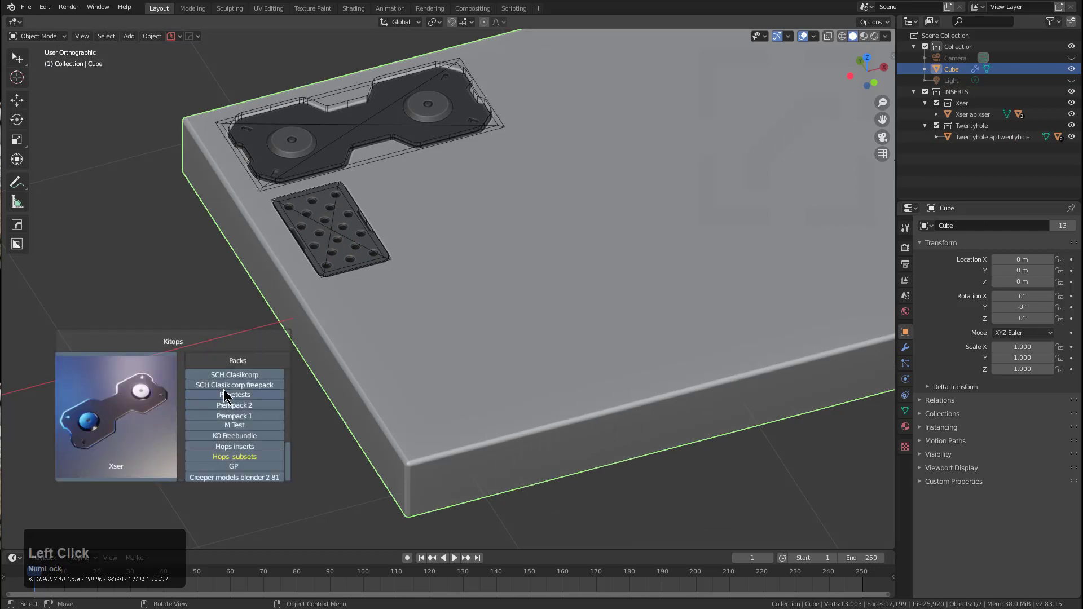
pyautogui.scroll(-3, 124, 416)
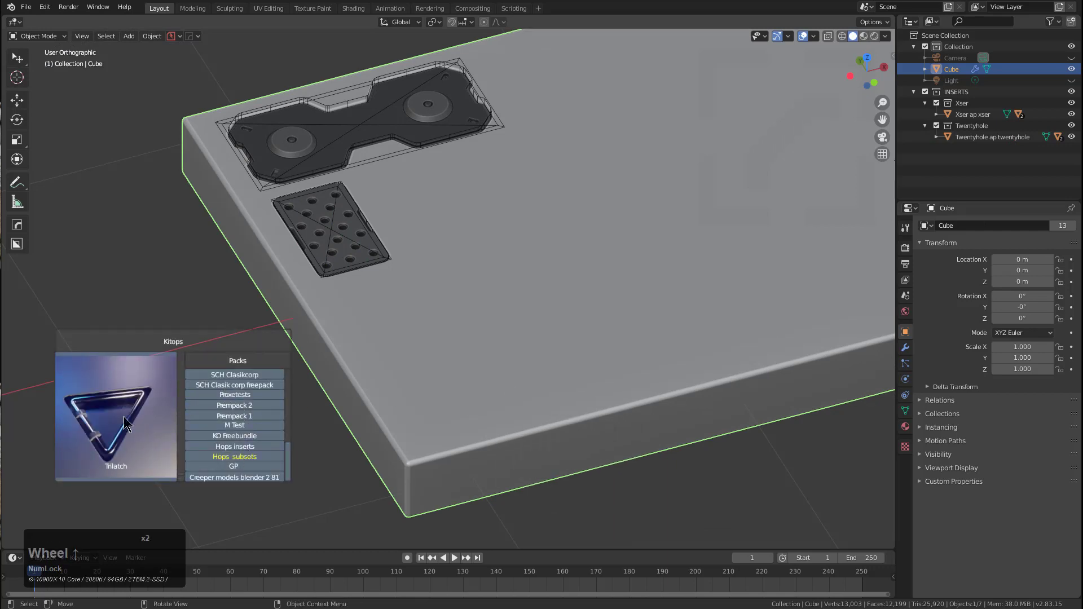
pyautogui.click(123, 416)
pyautogui.scroll(-3, 440, 220)
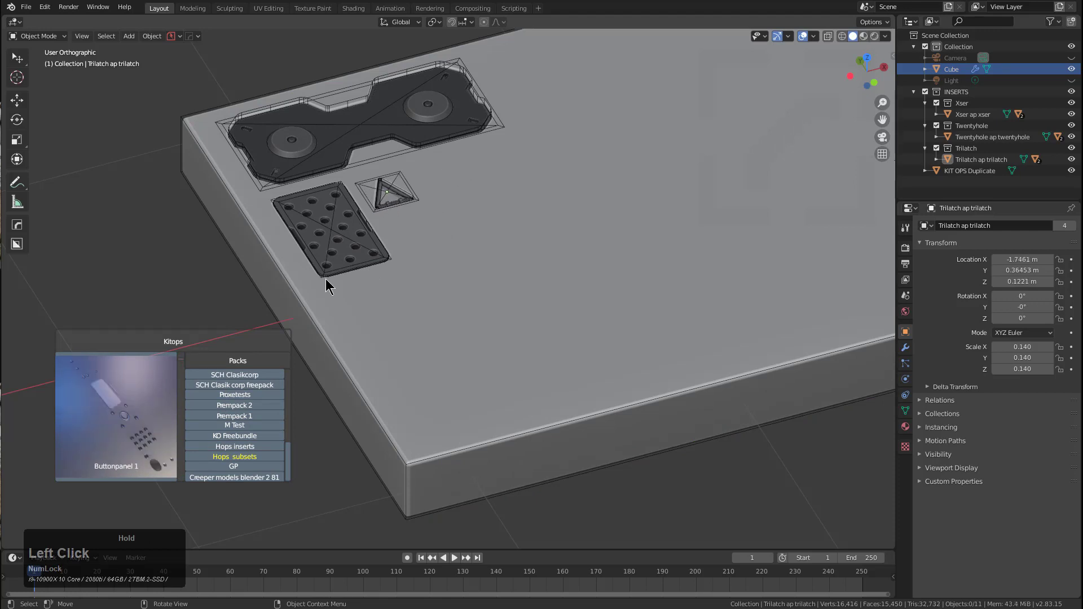
pyautogui.scroll(-2, 433, 195)
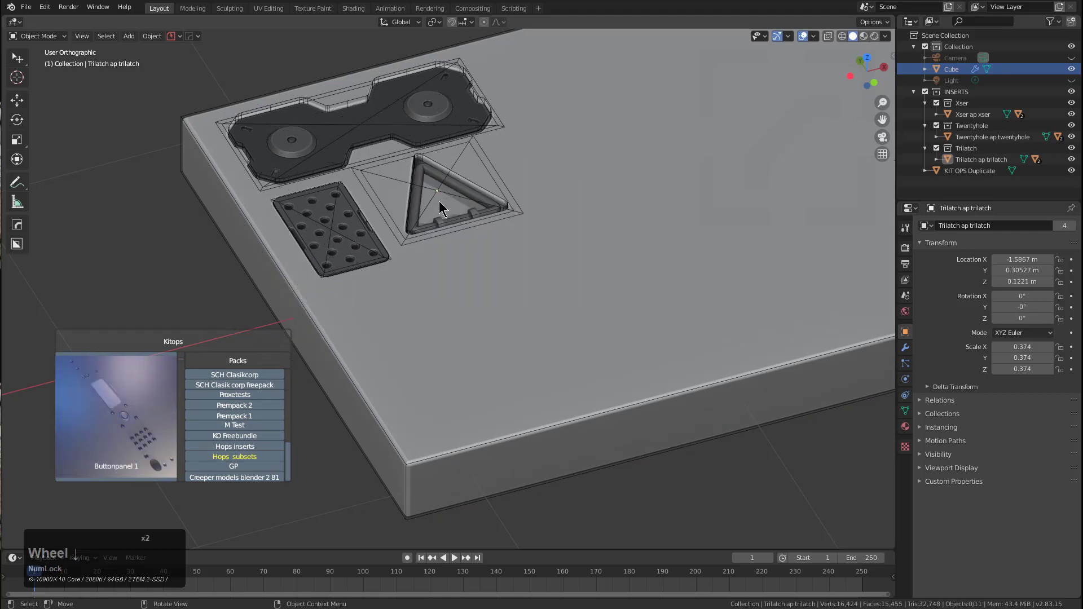
pyautogui.click(432, 212)
# - Cut the Complexdivot insert into the slab top
pyautogui.scroll(-4, 152, 417)
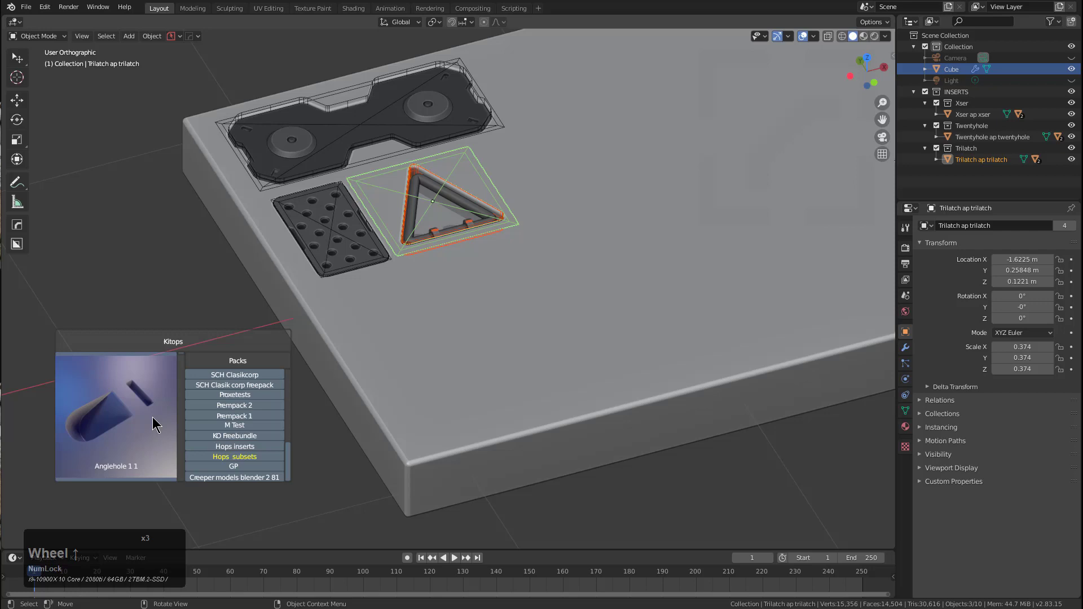
pyautogui.click(130, 423)
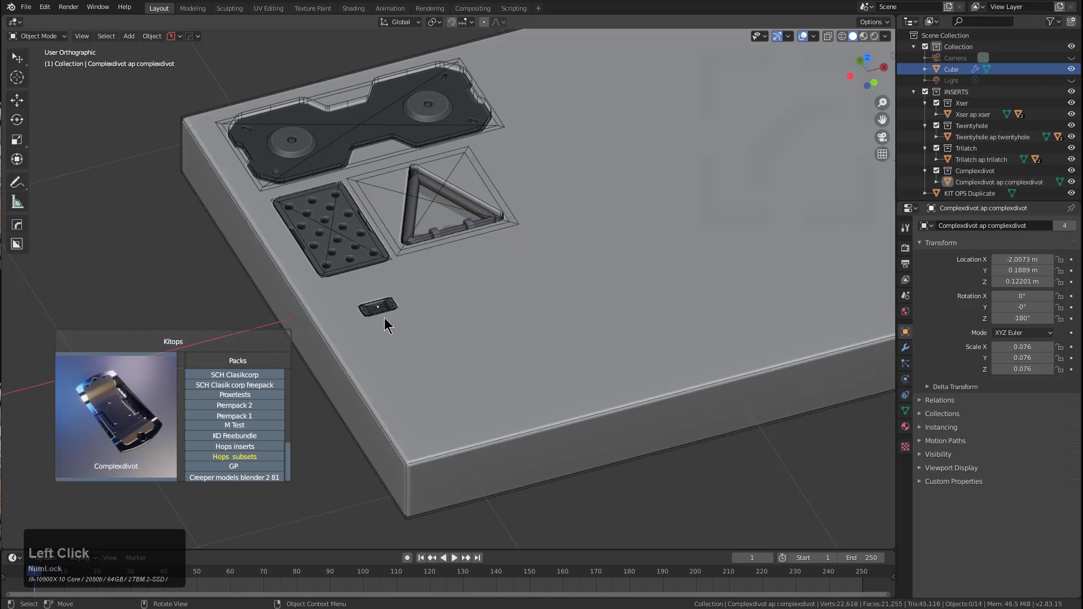
pyautogui.scroll(4, 389, 314)
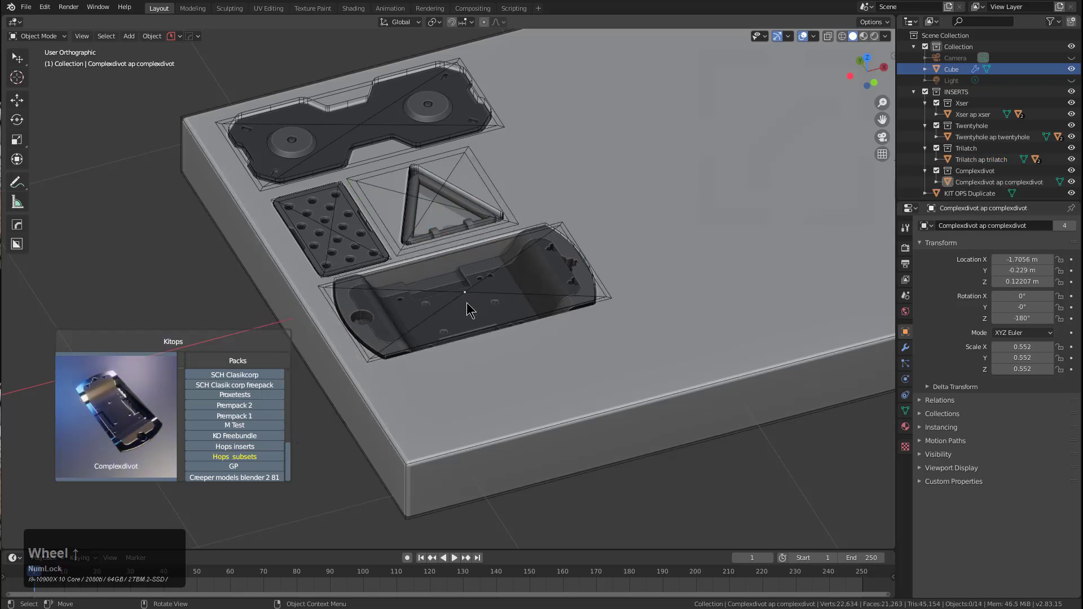
pyautogui.scroll(-3, 466, 302)
pyautogui.click(408, 309)
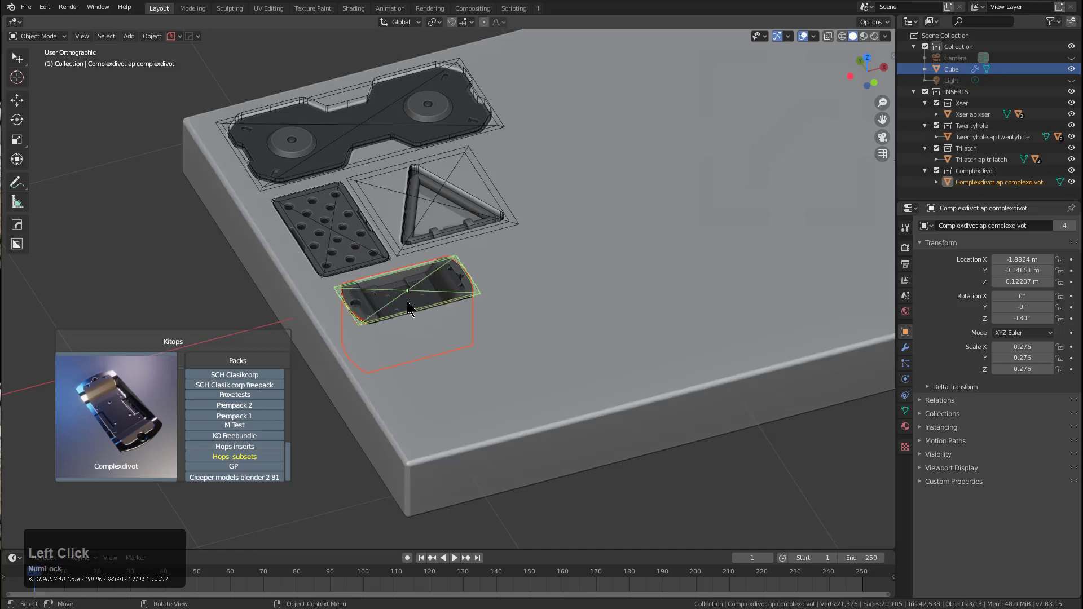
# - Add the Diginssm insert at 0.461 scale along the slab's near edge
pyautogui.scroll(-4, 148, 418)
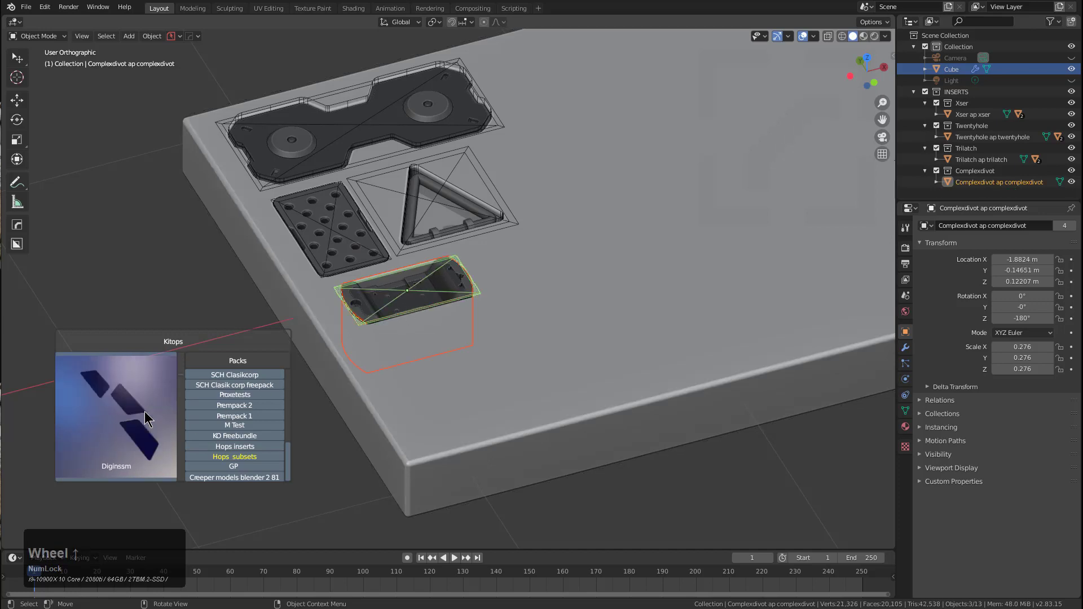
pyautogui.scroll(-2, 144, 415)
pyautogui.click(131, 414)
pyautogui.scroll(-2, 519, 398)
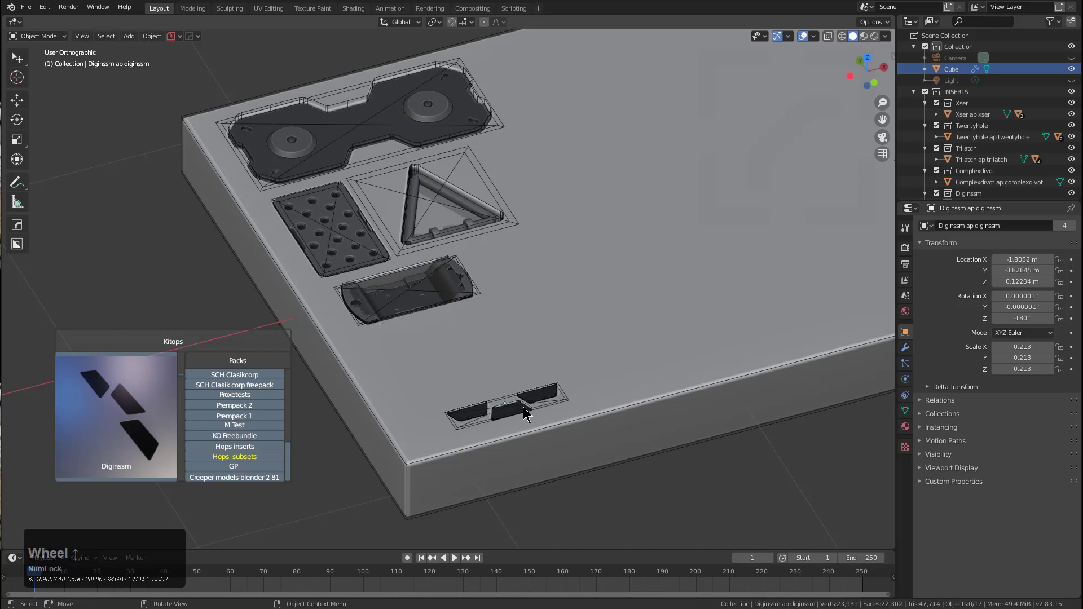
pyautogui.scroll(2, 533, 395)
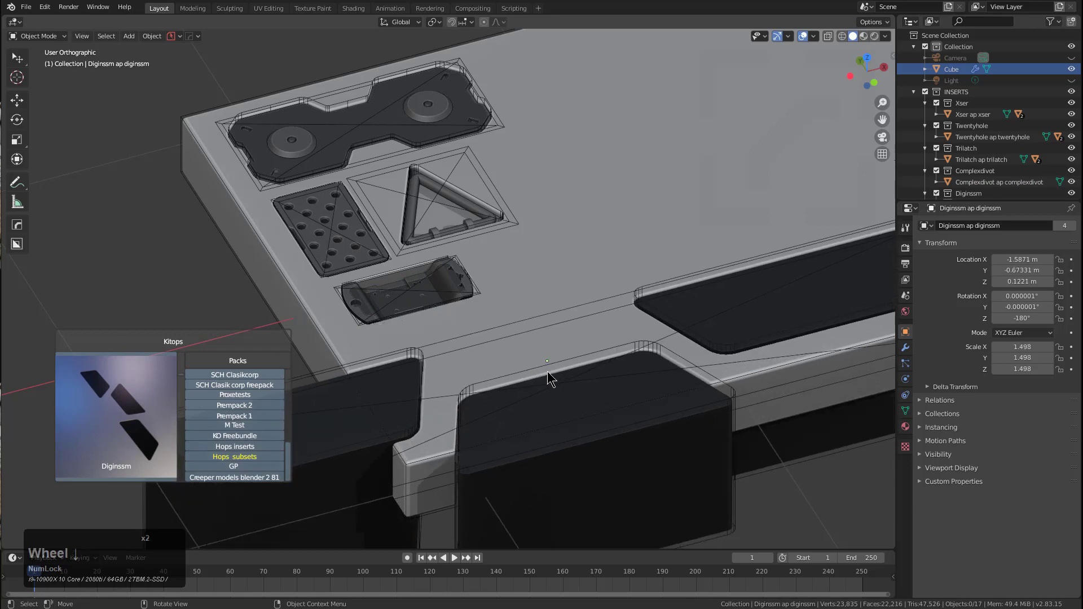
pyautogui.scroll(-3, 549, 368)
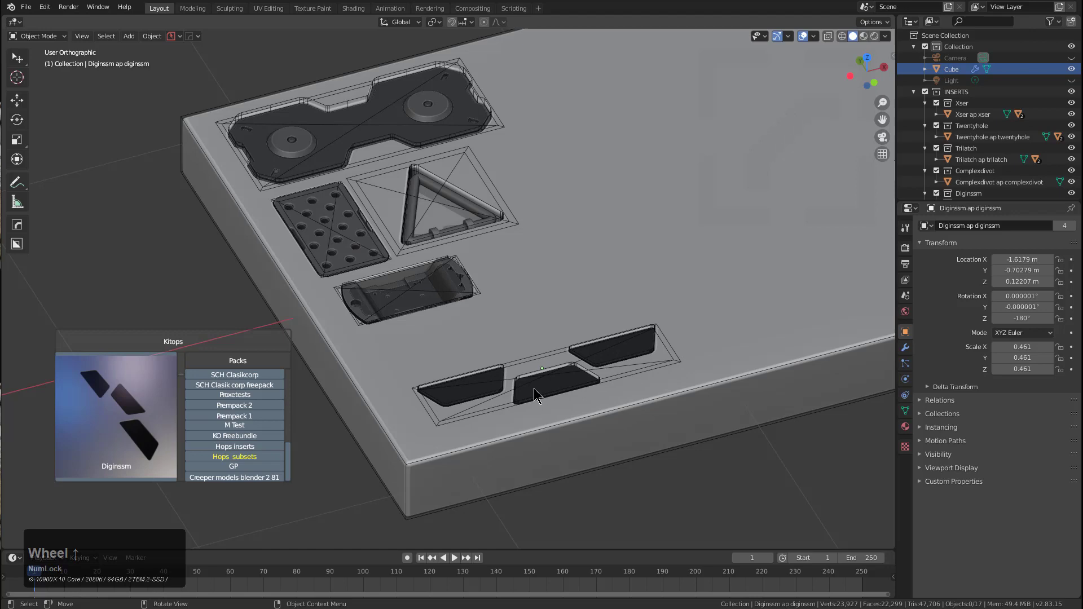
pyautogui.click(530, 395)
# - Clear the selection and orbit in perspective view over the slab and its five inserts
pyautogui.rightClick(228, 266)
pyautogui.scroll(-3, 574, 326)
pyautogui.moveTo(560, 295)
pyautogui.mouseDown(button='middle')
pyautogui.moveTo(574, 326)
pyautogui.moveTo(474, 356)
pyautogui.moveTo(467, 333)
pyautogui.moveTo(547, 295)
pyautogui.moveTo(500, 334)
pyautogui.moveTo(524, 295)
pyautogui.moveTo(550, 310)
pyautogui.mouseUp(button='middle')
pyautogui.press('capslock')
pyautogui.press('KP_5')
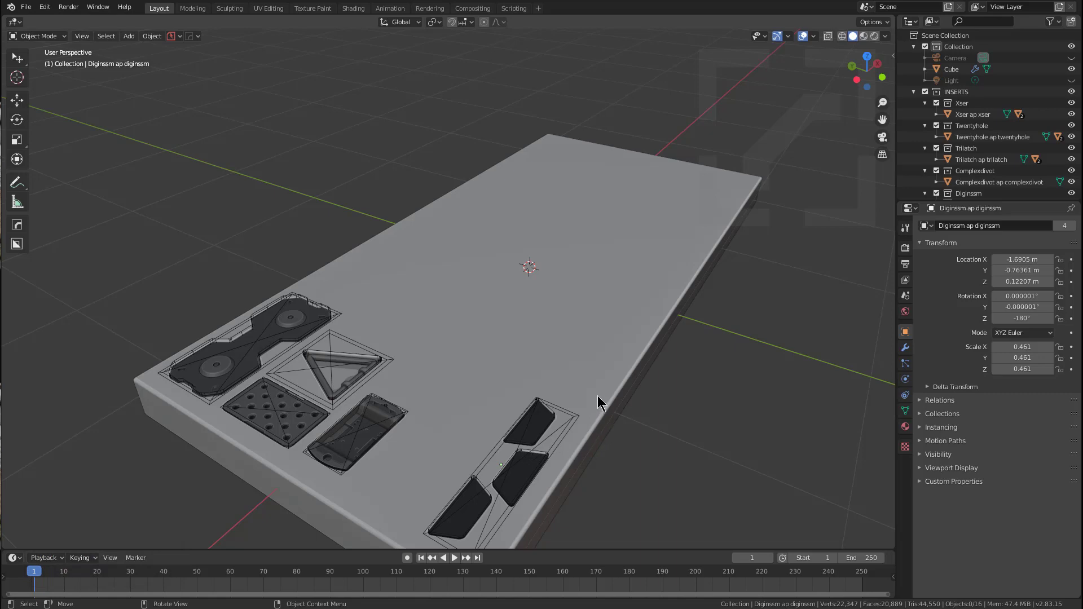
pyautogui.moveTo(599, 402); pyautogui.dragTo(508, 416, button='middle')
pyautogui.scroll(-4, 515, 421)
pyautogui.scroll(2, 493, 390)
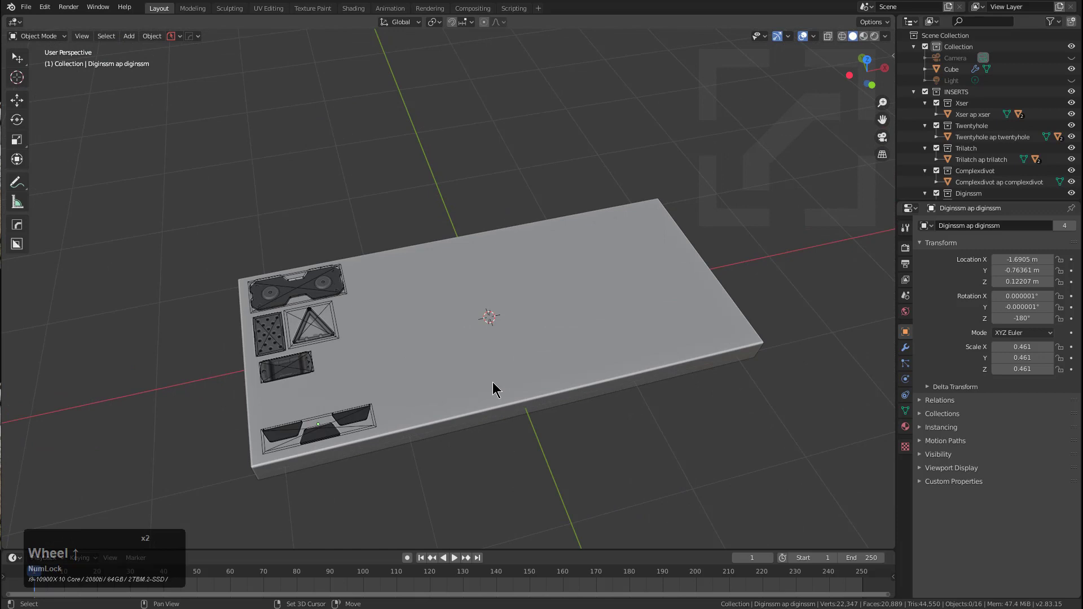
pyautogui.middleClick(492, 390)
pyautogui.press('1')
pyautogui.press('2')
pyautogui.press('3')
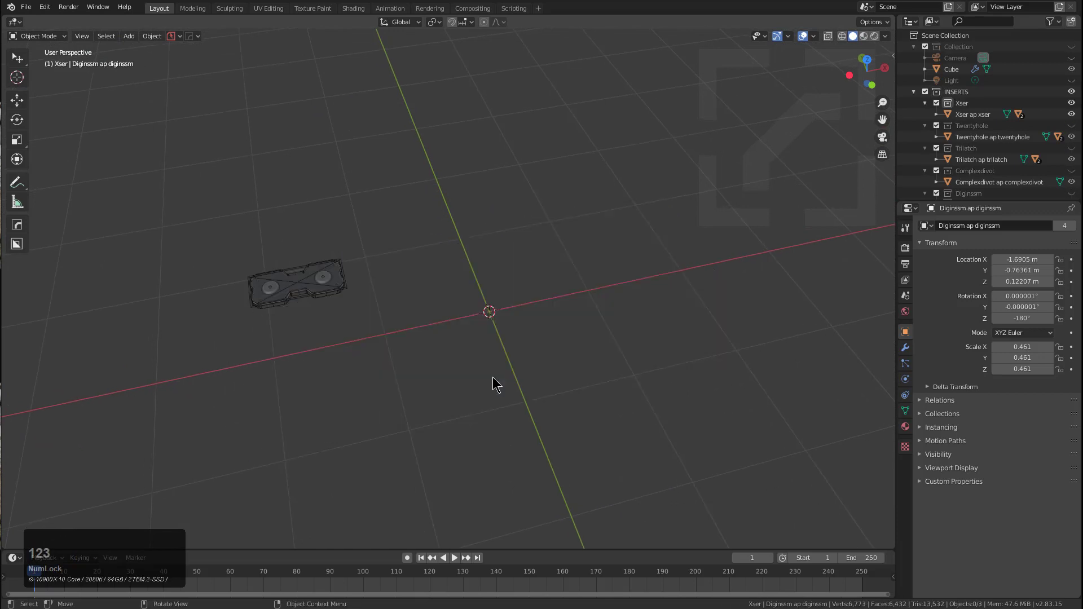
pyautogui.press('1')
pyautogui.press('2')
pyautogui.press('3')
pyautogui.press('4')
pyautogui.press('5')
pyautogui.press('6')
pyautogui.press('7')
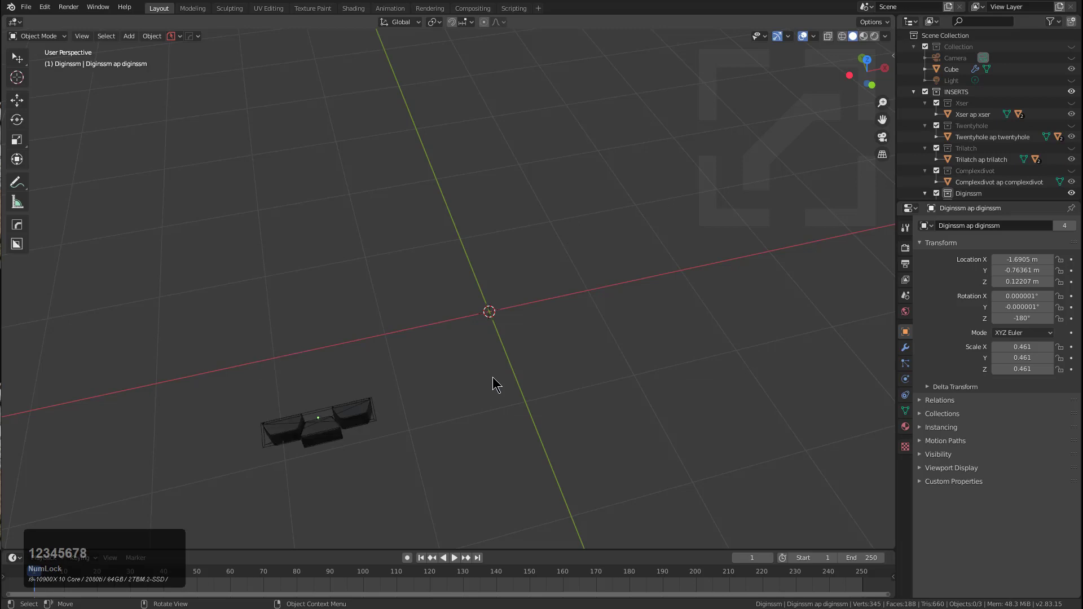
pyautogui.press('6')
pyautogui.press('5')
pyautogui.press('4')
pyautogui.press('5')
pyautogui.press('4')
pyautogui.press('3')
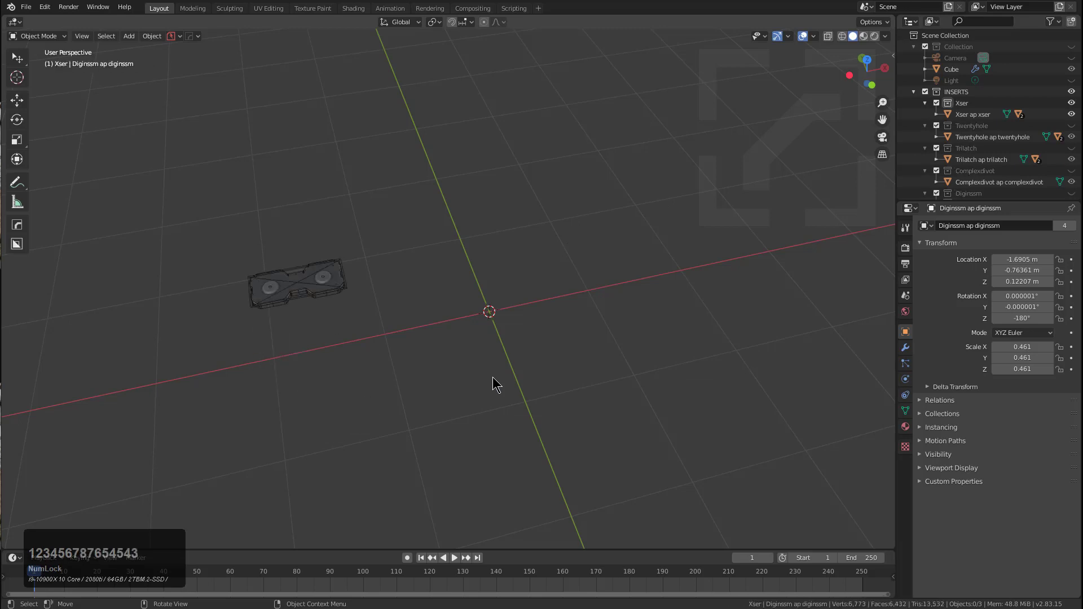
pyautogui.press('2')
pyautogui.press('2')
pyautogui.press('1')
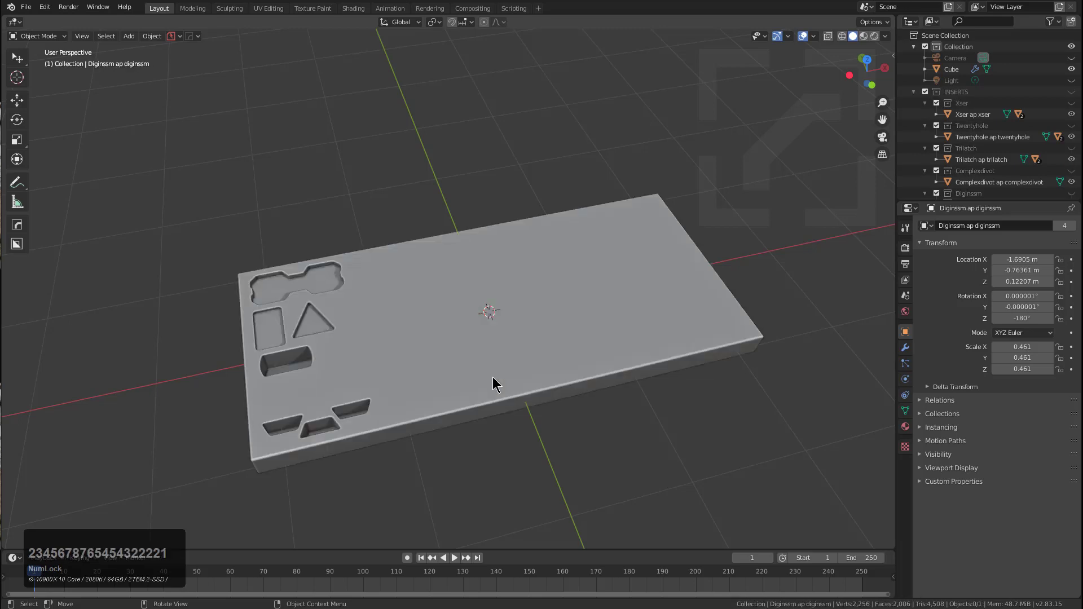
pyautogui.press('2')
pyautogui.press('3')
pyautogui.press('3')
pyautogui.press('4')
pyautogui.press('5')
pyautogui.press('6')
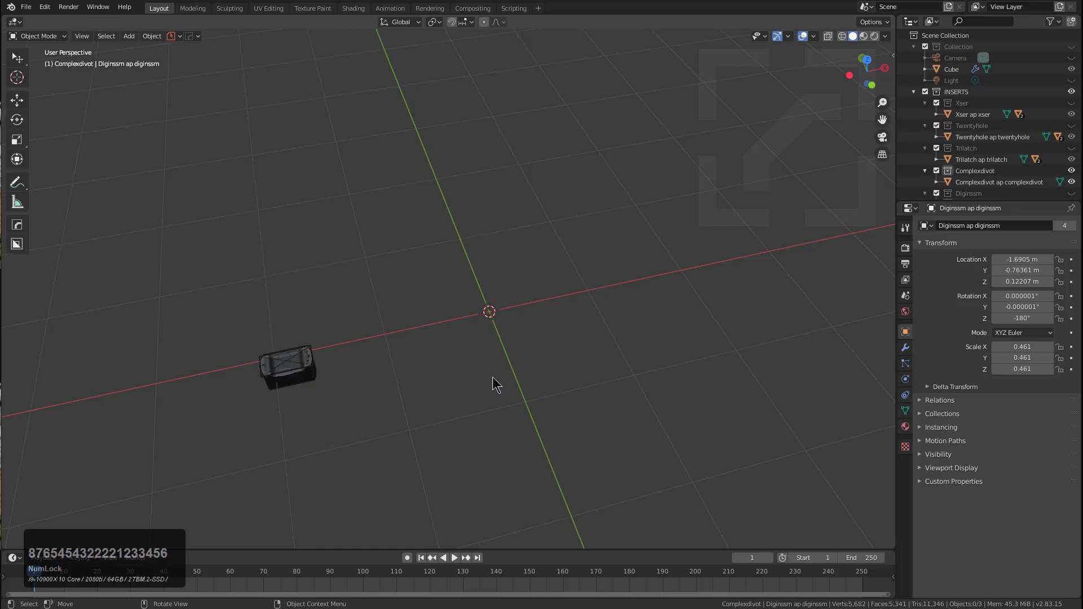
pyautogui.press('7')
pyautogui.press('6')
pyautogui.press('5')
pyautogui.press('4')
pyautogui.press('3')
pyautogui.press('3')
pyautogui.press('2')
pyautogui.press('2')
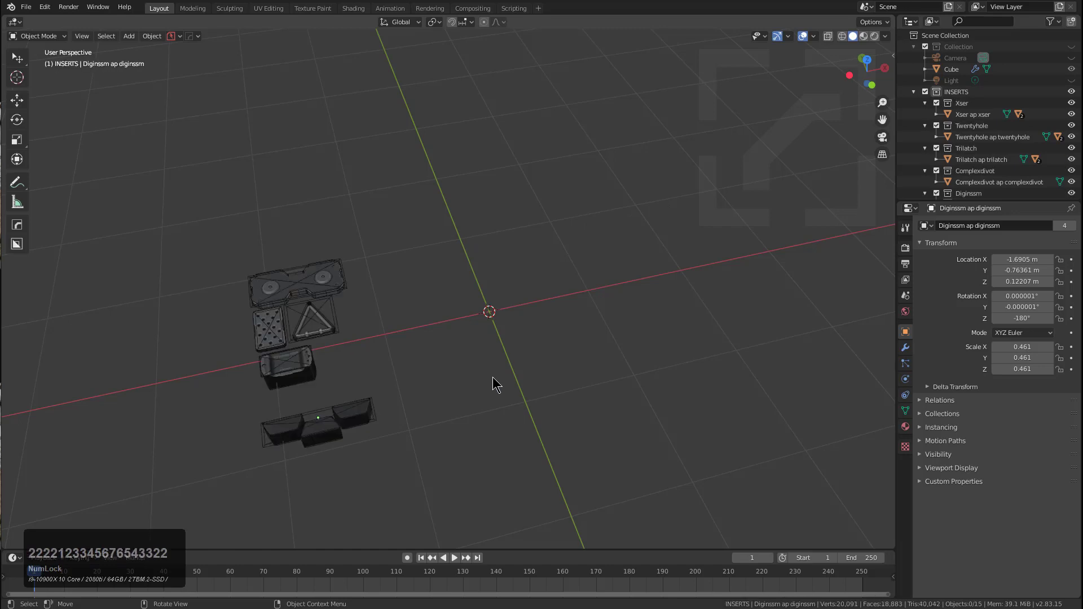
pyautogui.press('3')
pyautogui.press('2')
pyautogui.press('shift')
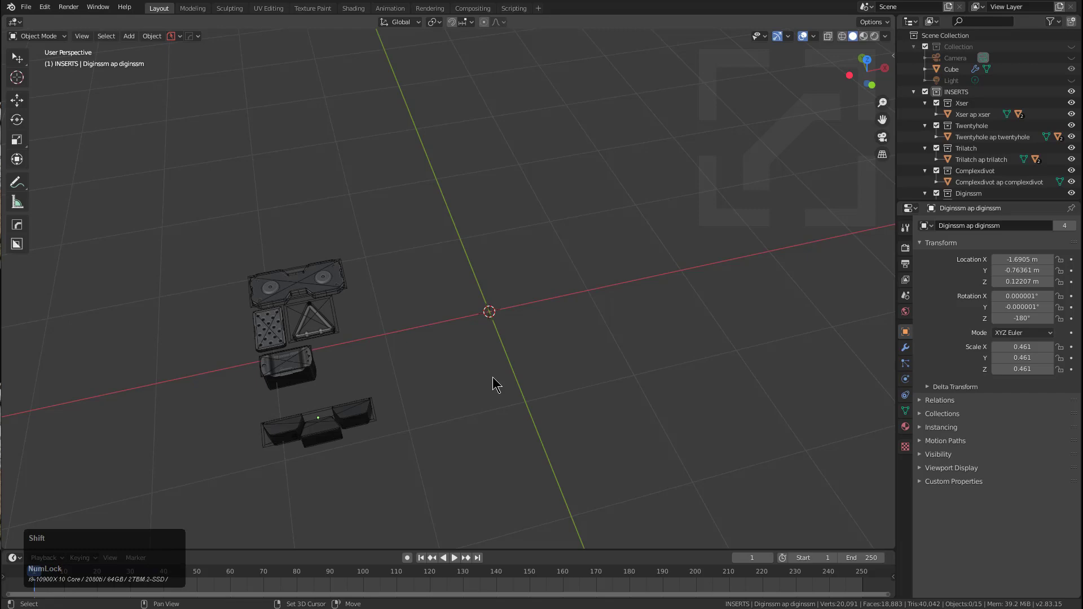
pyautogui.hotkey('shift', '1')
pyautogui.moveTo(423, 334); pyautogui.dragTo(532, 365, button='middle')
pyautogui.scroll(-2, 464, 326)
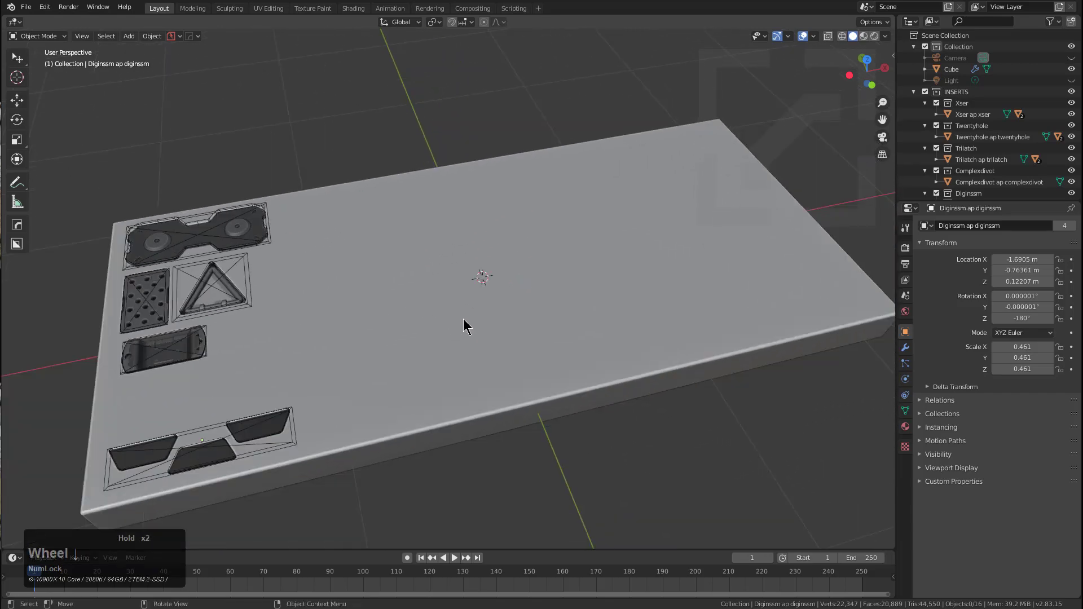
# - Select the Cube and run Hard Ops Unify, pulling all 5 inserts into its Collection
pyautogui.click(494, 335)
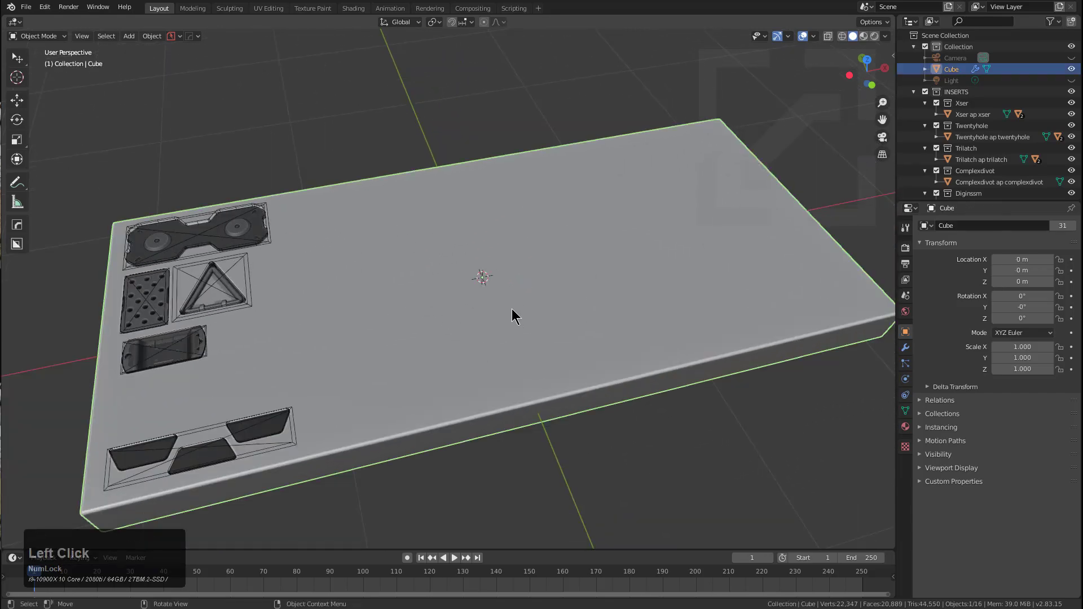
pyautogui.press('q')
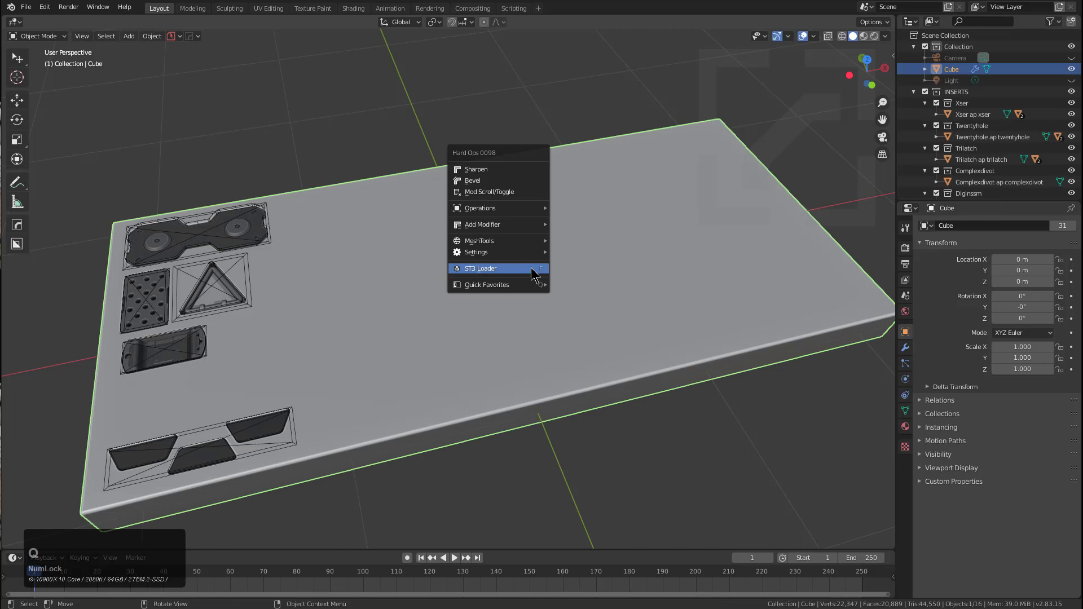
pyautogui.press('q')
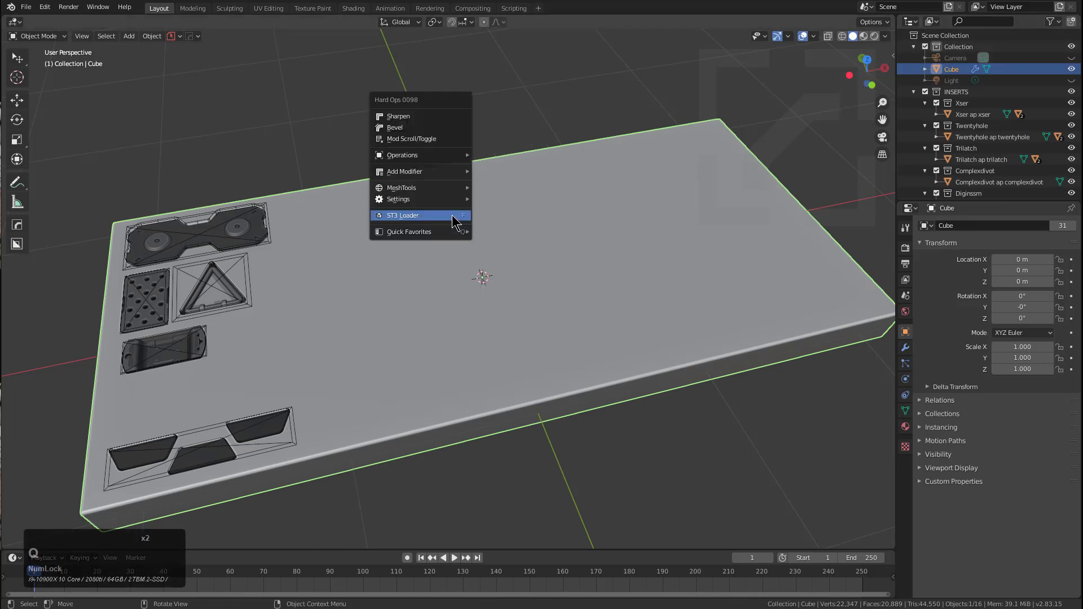
pyautogui.moveTo(445, 200)
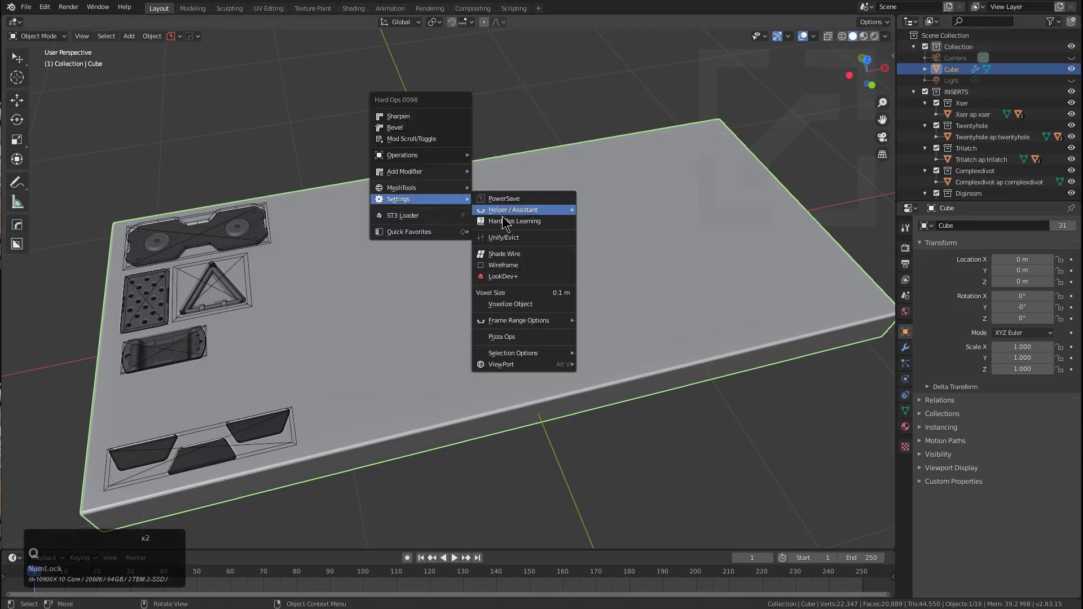
pyautogui.click(519, 241)
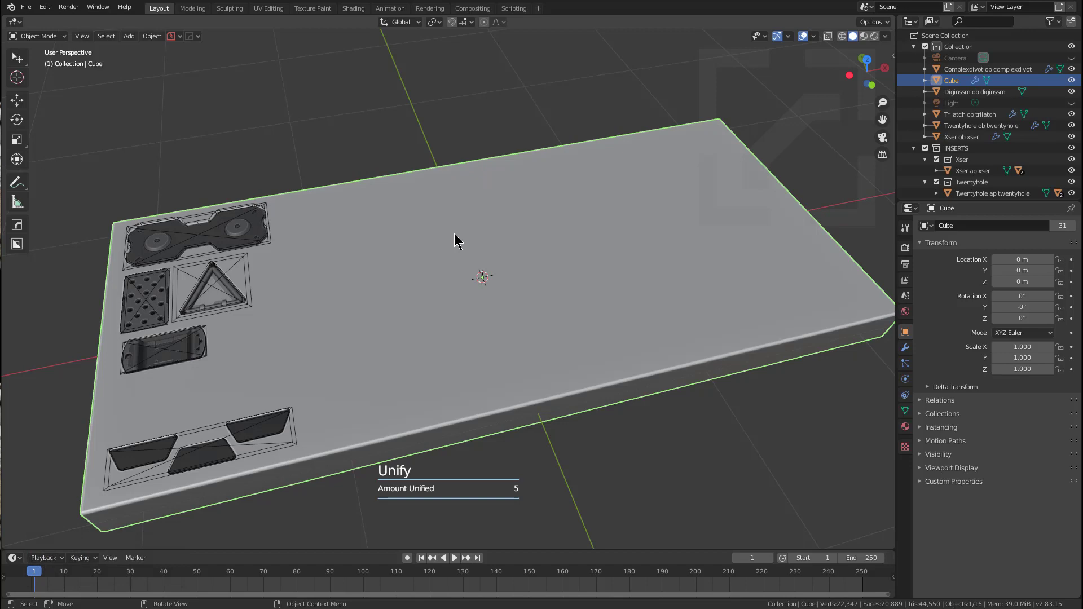
# - Step through collections 2–7, then return to collection 1 with the slab and inserts
pyautogui.moveTo(466, 242); pyautogui.dragTo(508, 293, button='middle')
pyautogui.press('3')
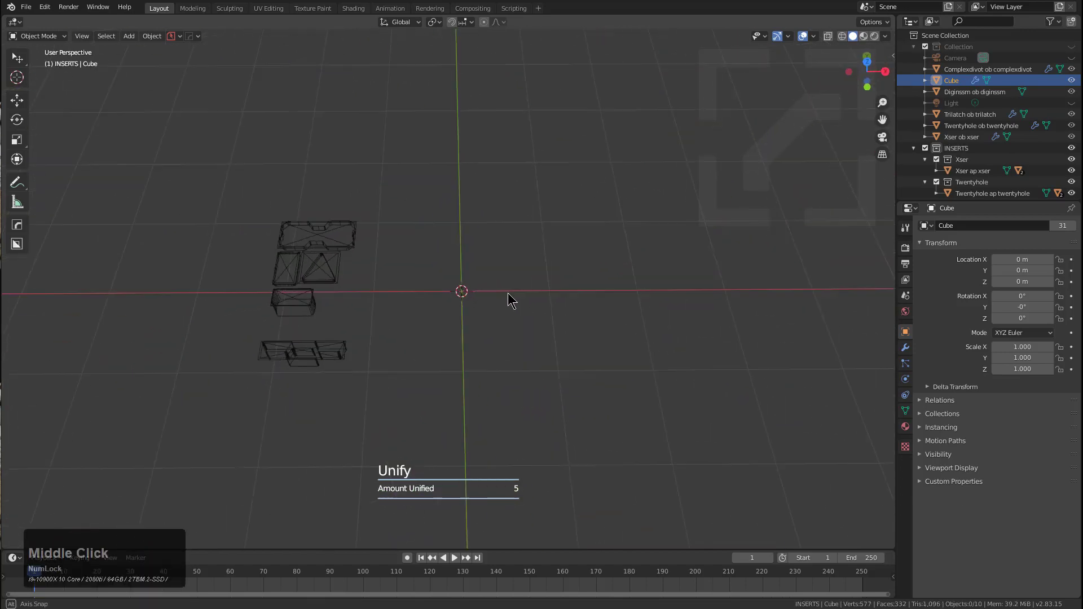
pyautogui.press('4')
pyautogui.press('5')
pyautogui.press('6')
pyautogui.press('7')
pyautogui.press('6')
pyautogui.press('5')
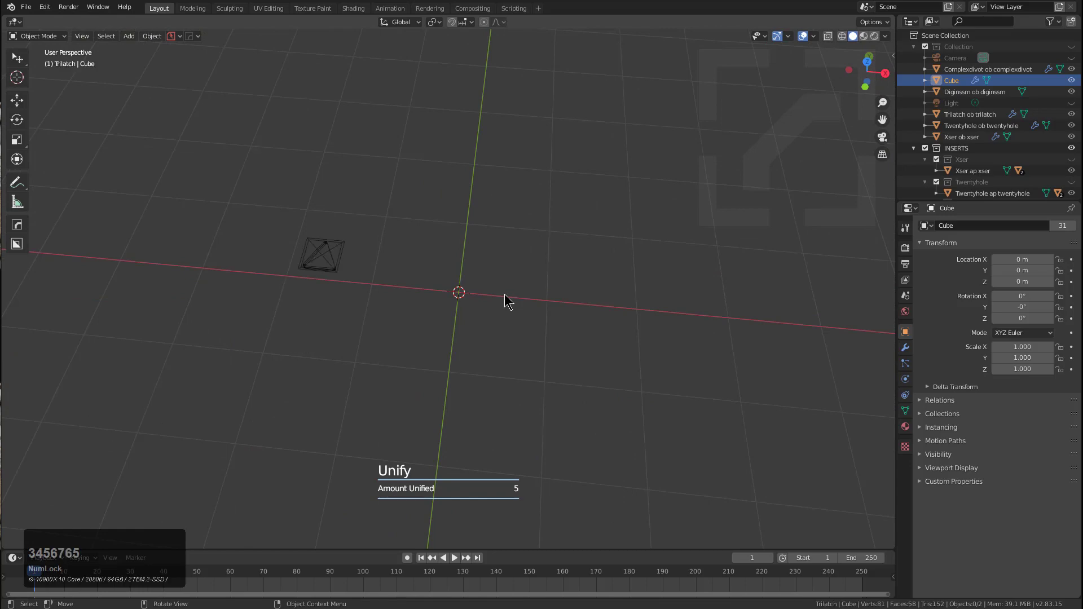
pyautogui.press('4')
pyautogui.press('3')
pyautogui.press('2')
pyautogui.press('1')
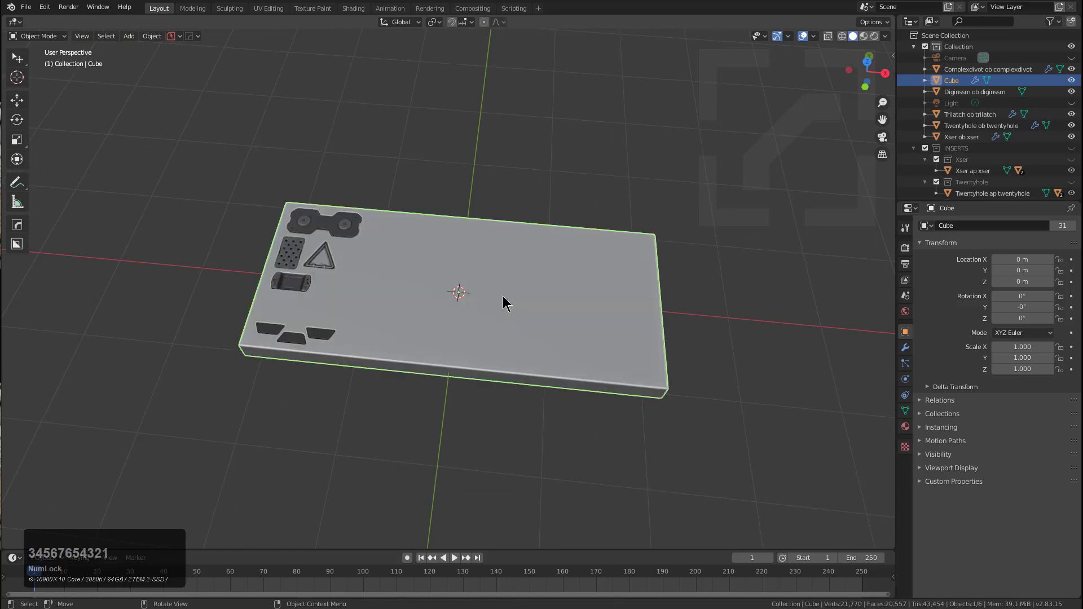
# - Collapse the INSERTS collection and reframe the tilted slab in view
pyautogui.moveTo(502, 296); pyautogui.dragTo(462, 317, button='middle')
pyautogui.scroll(2, 476, 303)
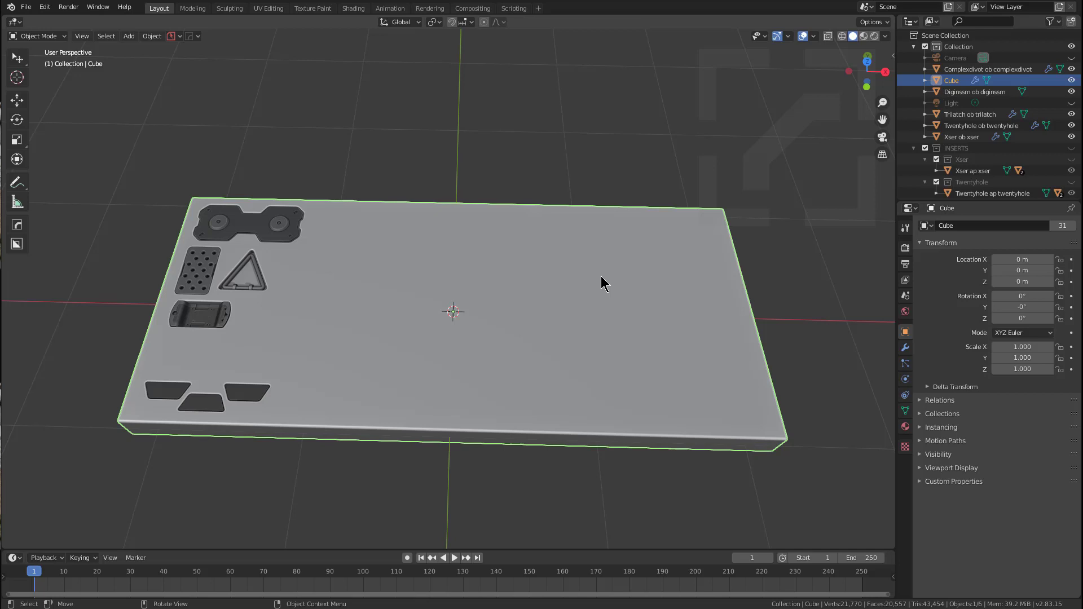
pyautogui.click(914, 148)
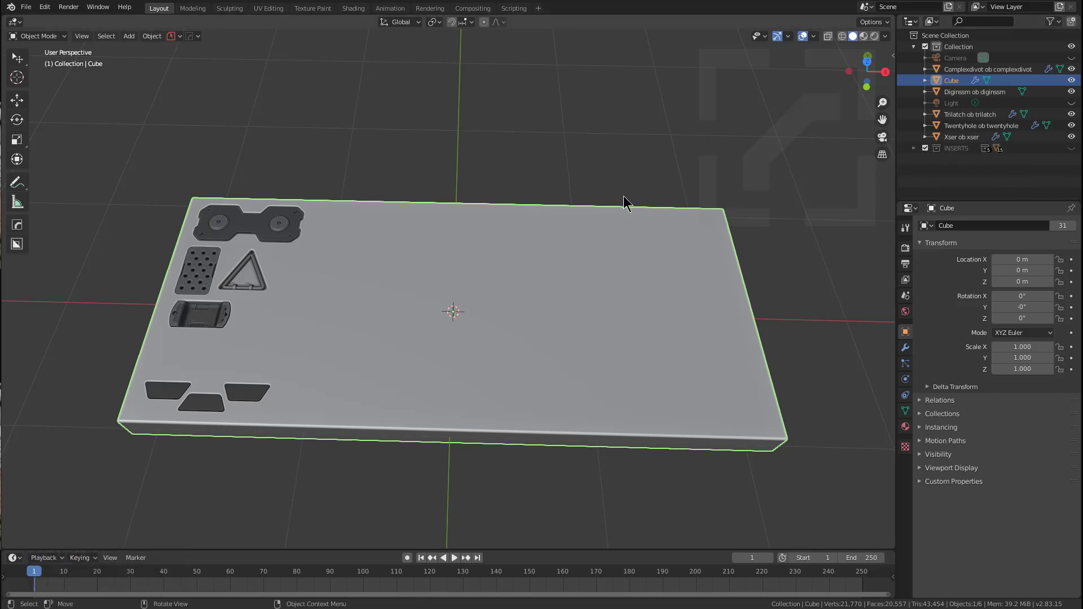
pyautogui.moveTo(624, 197); pyautogui.dragTo(627, 240, button='middle')
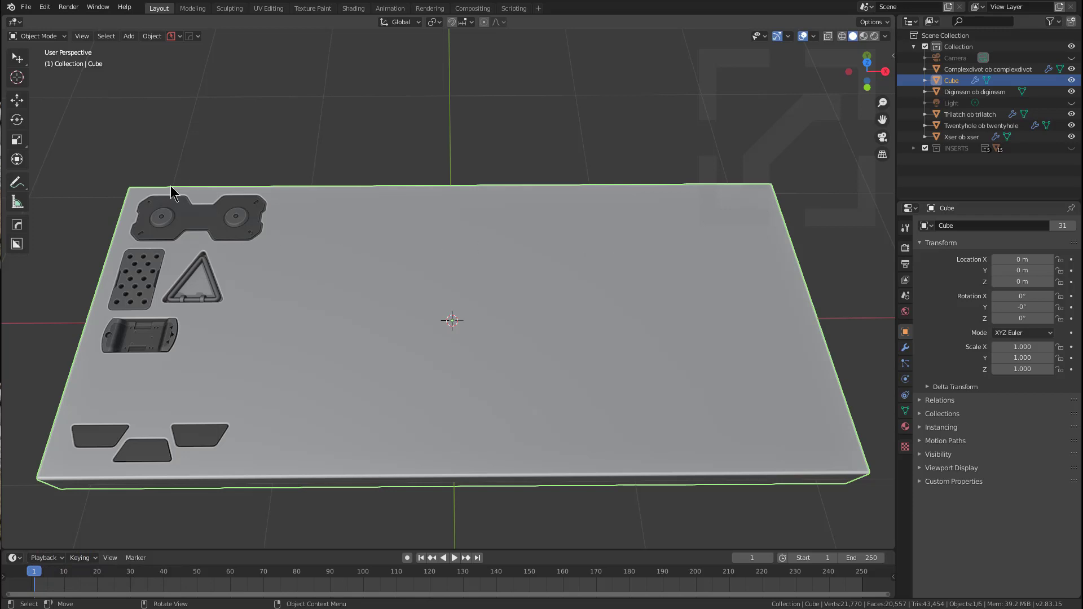
pyautogui.moveTo(614, 330); pyautogui.dragTo(614, 319, button='middle')
pyautogui.scroll(-1, 612, 328)
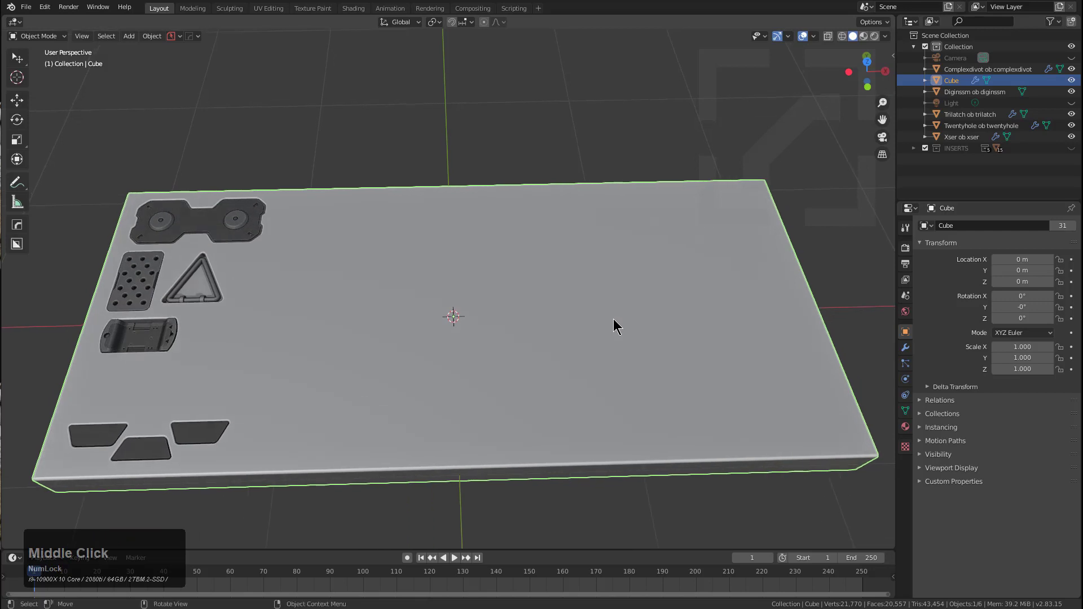
pyautogui.moveTo(611, 319)
pyautogui.keyDown('shift'); pyautogui.mouseDown(button='middle')
pyautogui.moveTo(602, 302)
pyautogui.moveTo(617, 305)
pyautogui.mouseUp(button='middle'); pyautogui.keyUp('shift')
# - Deselect everything, then select only the slab
pyautogui.press('a')
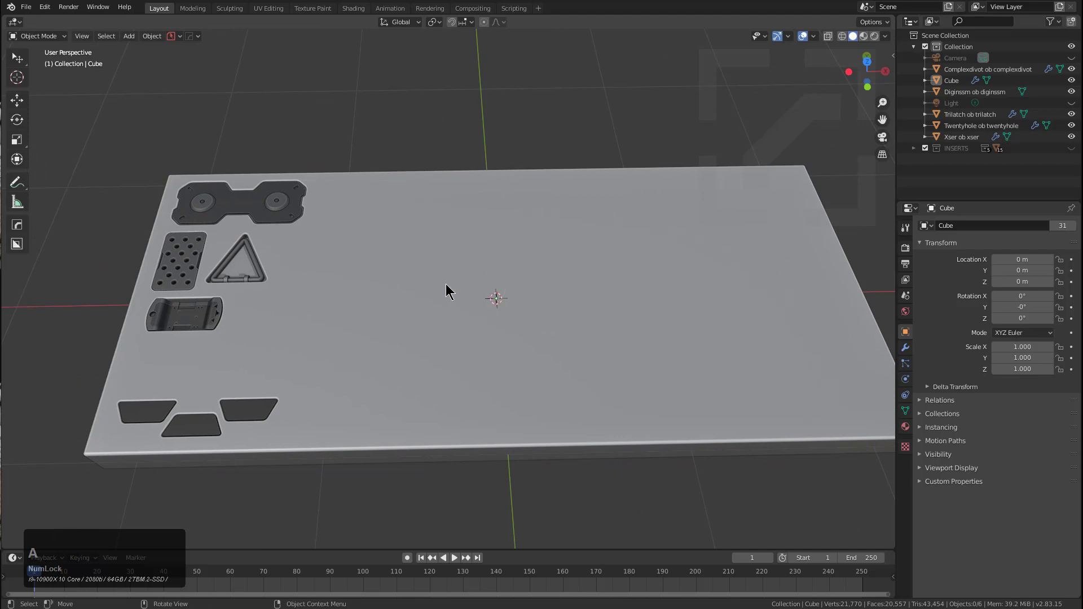
pyautogui.click(314, 300)
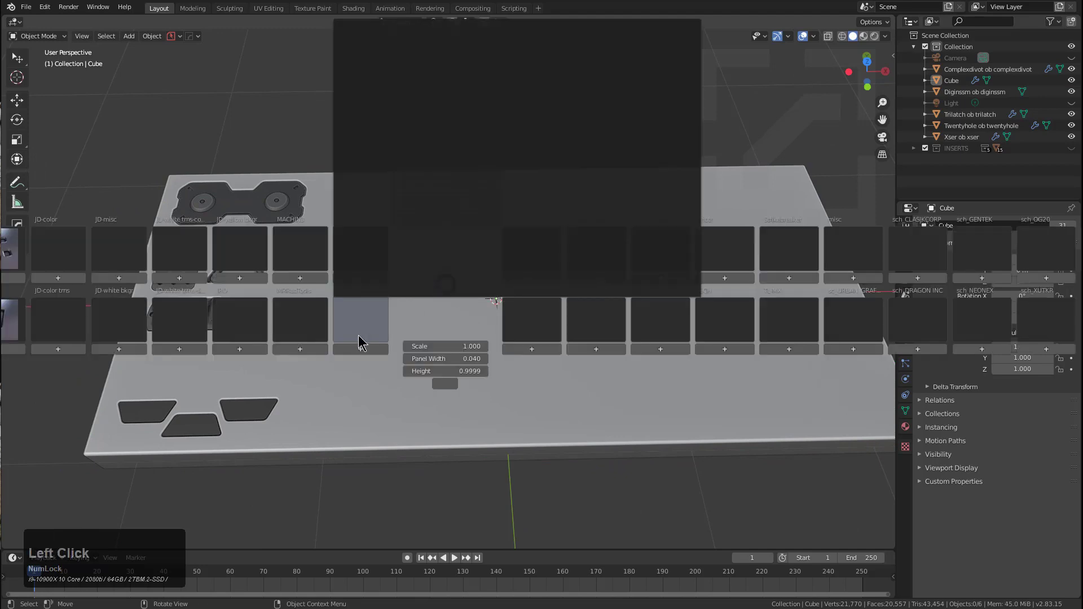
pyautogui.click(375, 307)
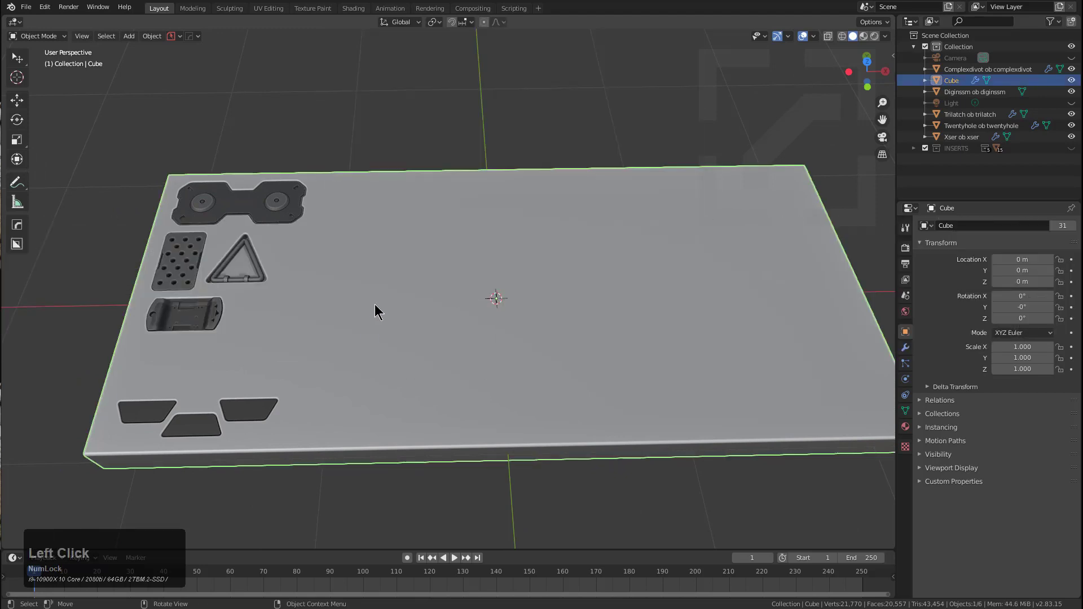
# - Insert screw decal 038 from the DECALmachine Details 1 pack onto the slab
pyautogui.click(220, 332)
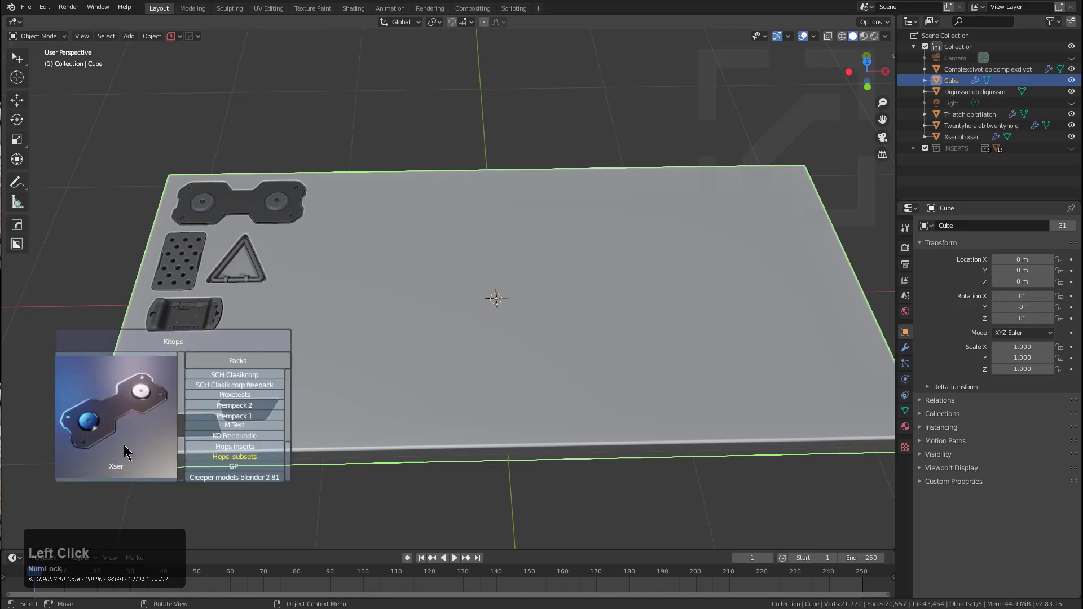
pyautogui.click(158, 340)
pyautogui.scroll(7, 235, 411)
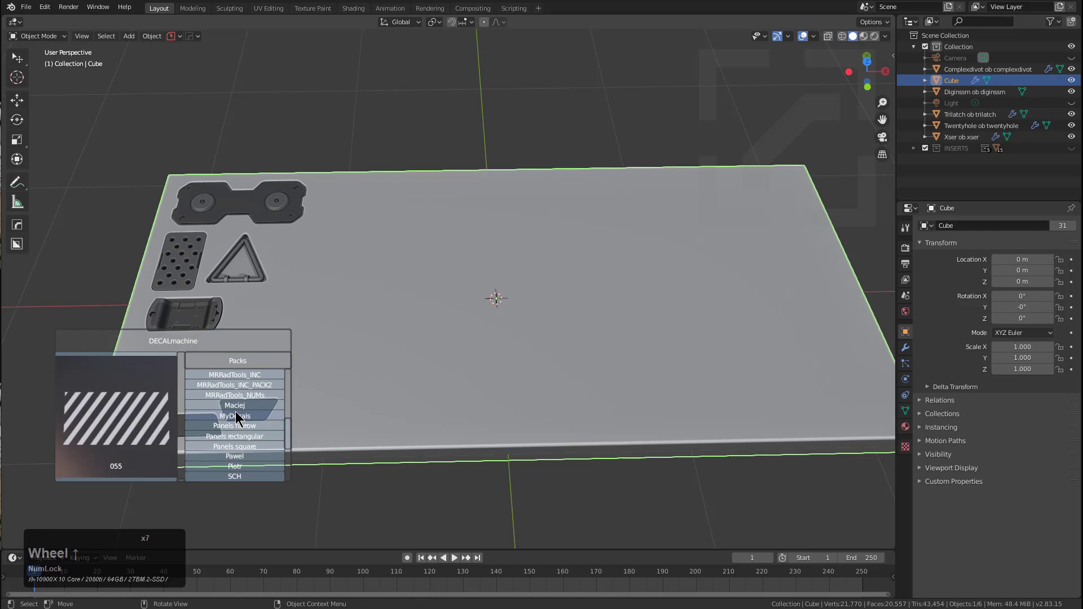
pyautogui.scroll(5, 235, 411)
pyautogui.click(237, 406)
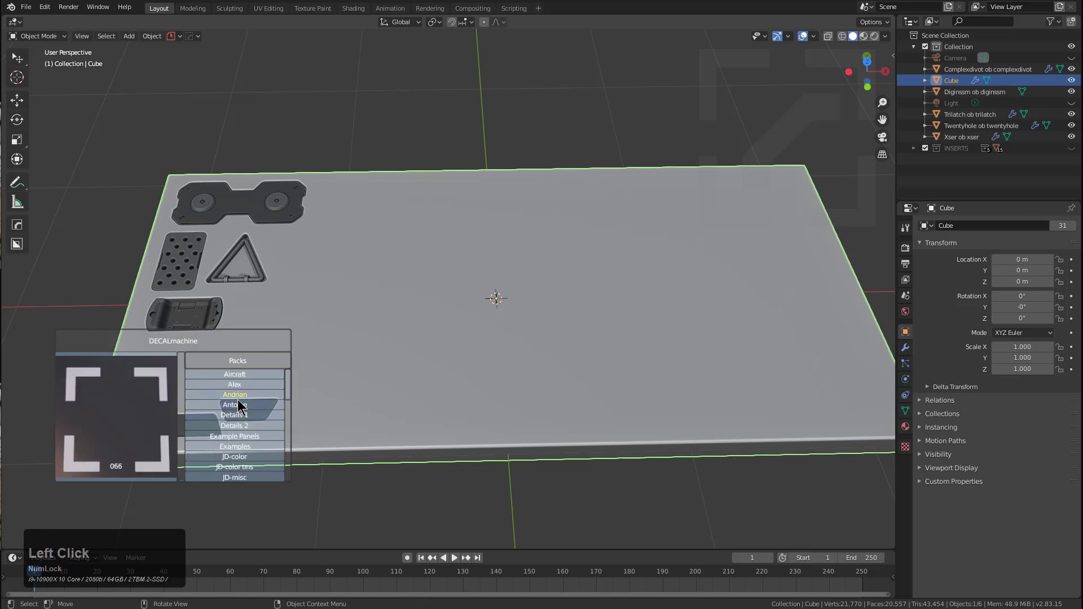
pyautogui.click(238, 416)
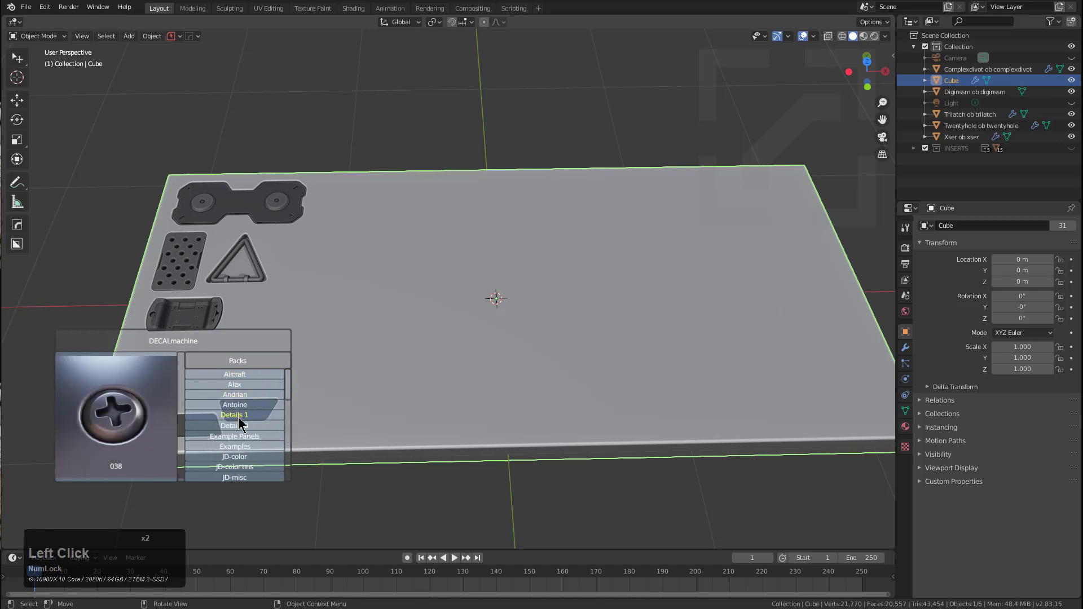
pyautogui.click(125, 414)
# - Move the screw decal to the slab's far corner and scale it to 0.471
pyautogui.moveTo(505, 308); pyautogui.dragTo(506, 308, button='middle')
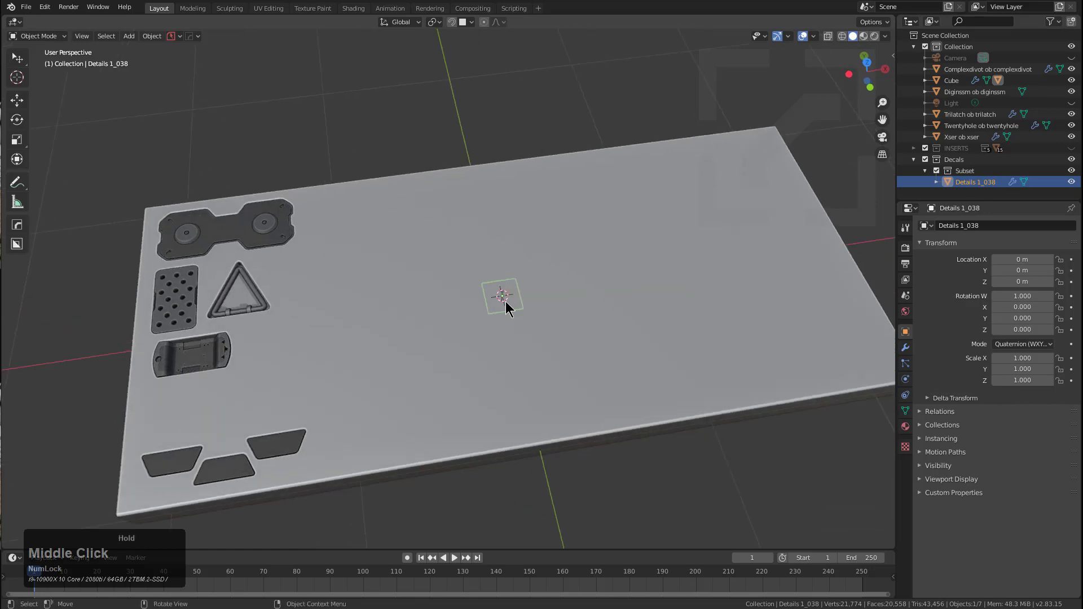
pyautogui.press('g')
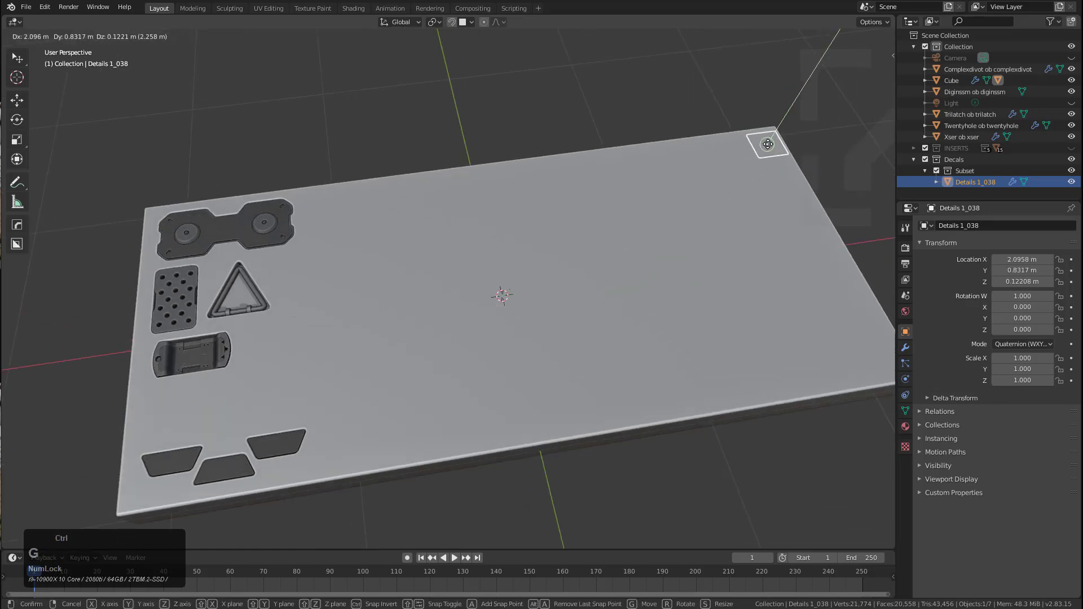
pyautogui.press('s')
pyautogui.click(771, 164)
# - Duplicate the screw decal into three smaller copies near the lower-right corner
pyautogui.moveTo(757, 167); pyautogui.dragTo(681, 160, button='middle')
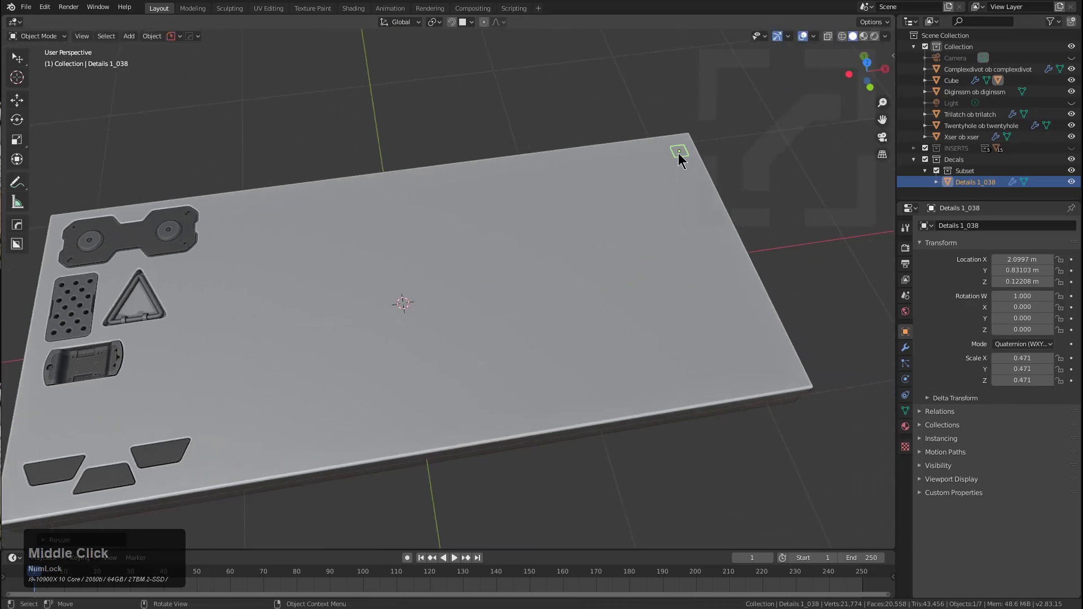
pyautogui.click(681, 152)
pyautogui.hotkey('shift', 'd')
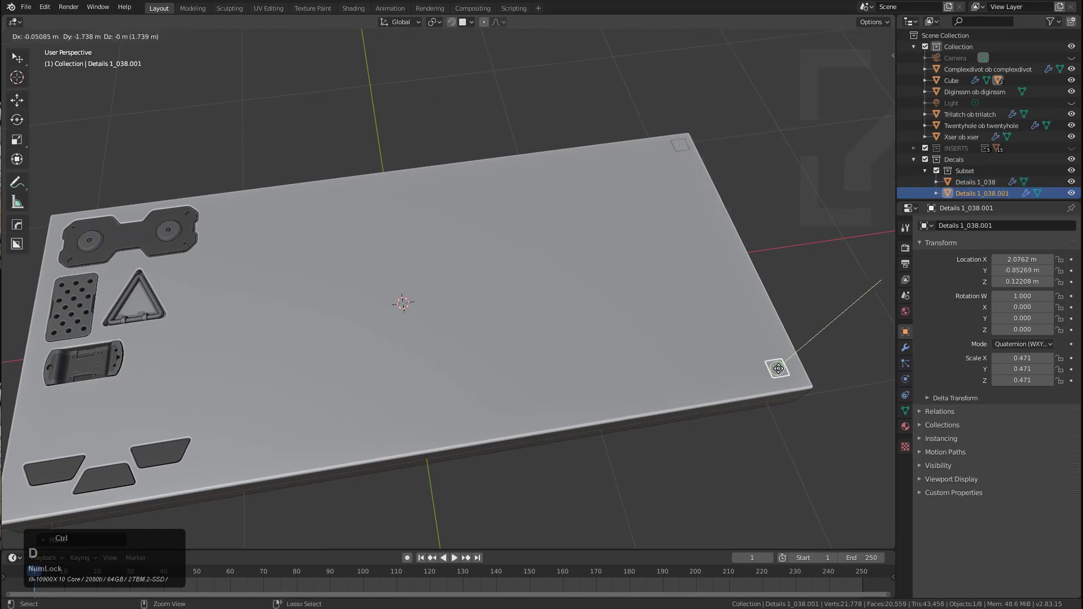
pyautogui.click(779, 368)
pyautogui.hotkey('shift', 'd')
pyautogui.click(779, 350)
pyautogui.press('s')
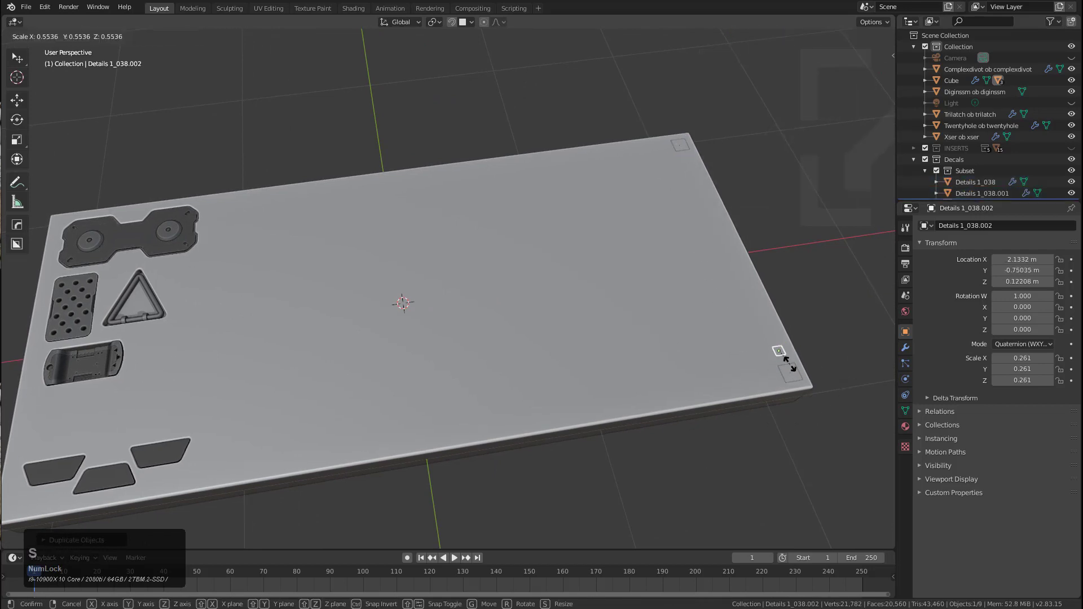
pyautogui.click(777, 357)
pyautogui.hotkey('shift', 'd')
pyautogui.click(769, 370)
pyautogui.keyDown('shift'); pyautogui.moveTo(681, 344); pyautogui.dragTo(646, 322, button='middle'); pyautogui.keyUp('shift')
pyautogui.click(637, 310)
# - Insert the MyDecals 004_Triange1 decal and move it to the slab's front-right
pyautogui.press('d')
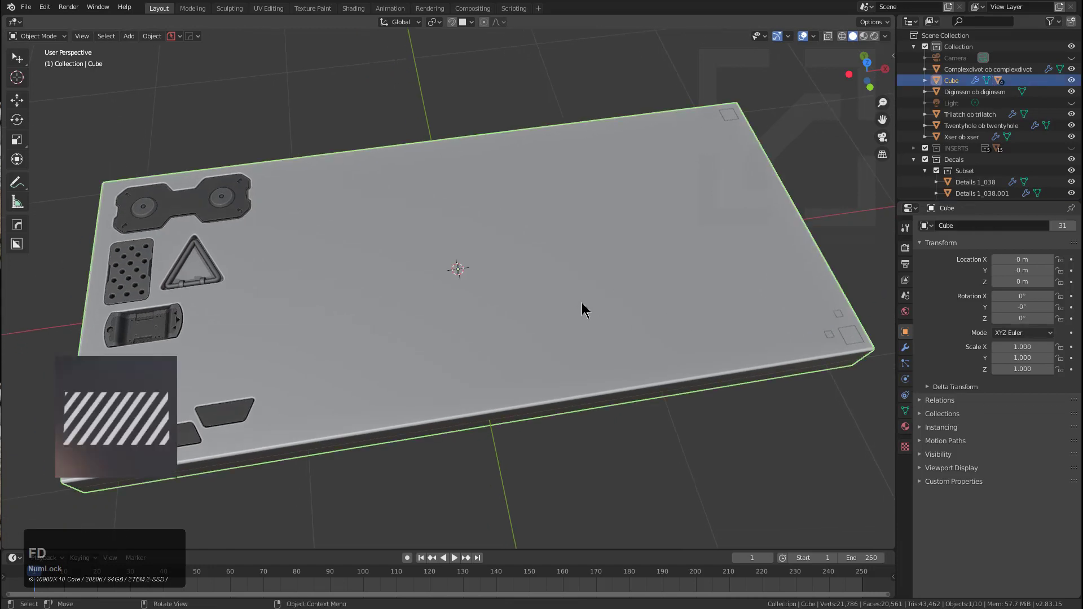
pyautogui.scroll(4, 243, 415)
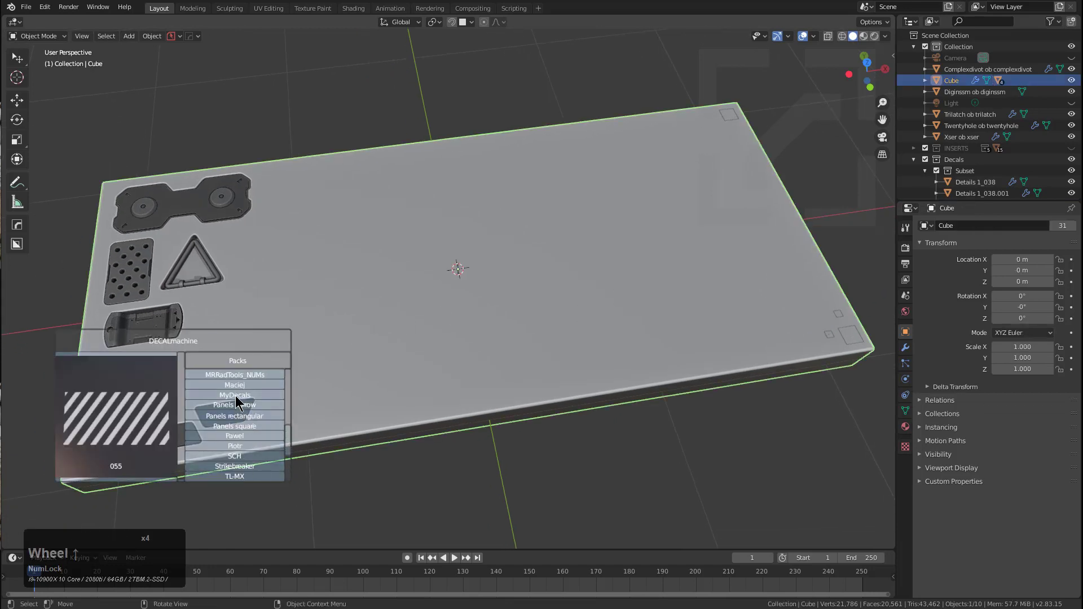
pyautogui.click(235, 395)
pyautogui.scroll(-2, 164, 412)
pyautogui.scroll(1, 164, 416)
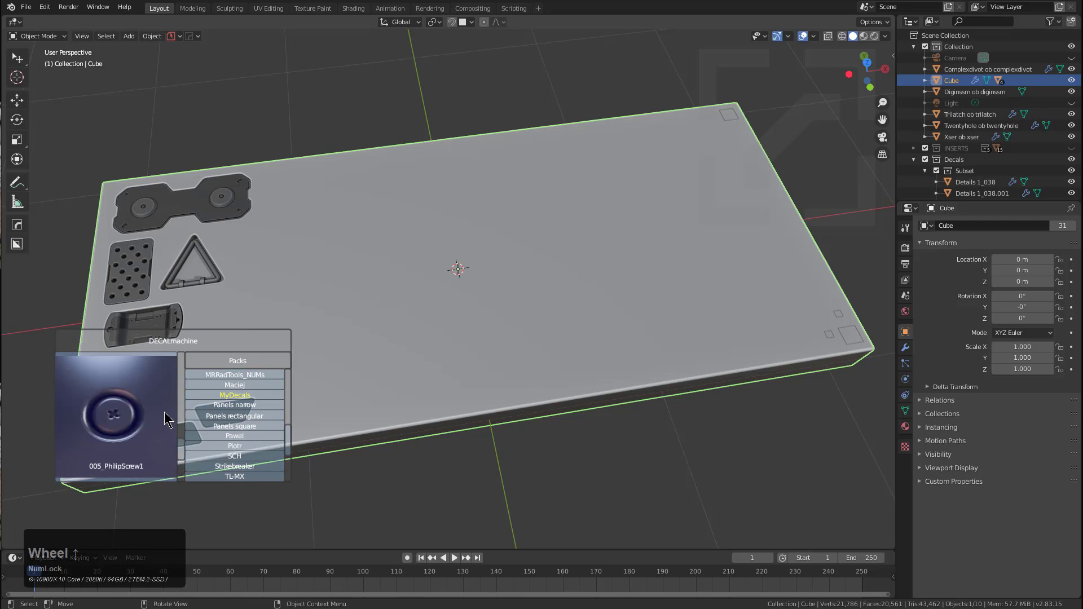
pyautogui.scroll(1, 164, 419)
pyautogui.click(111, 424)
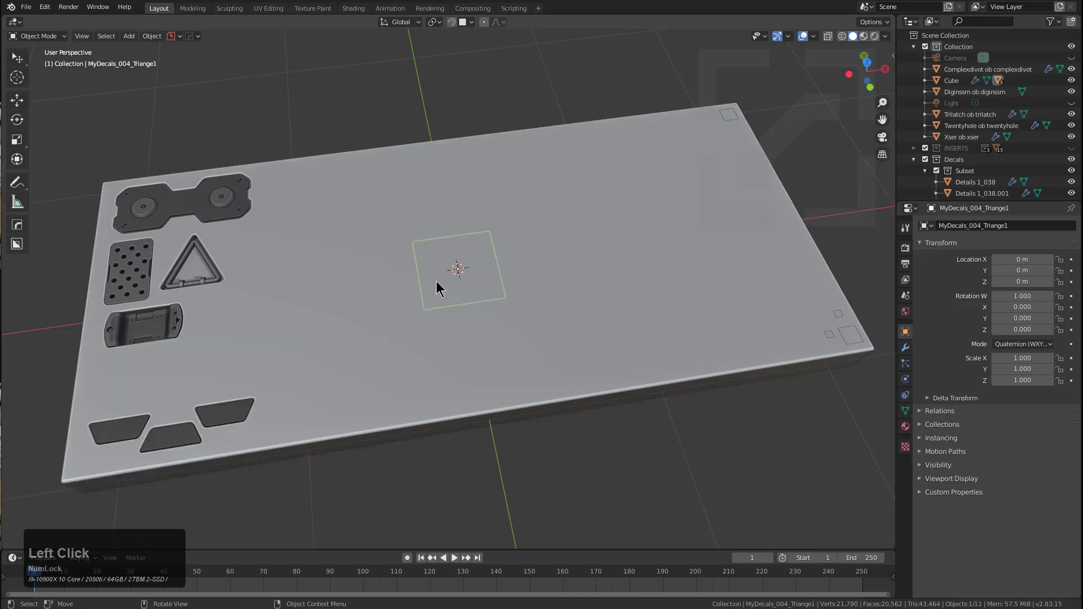
pyautogui.press('g')
pyautogui.click(761, 338)
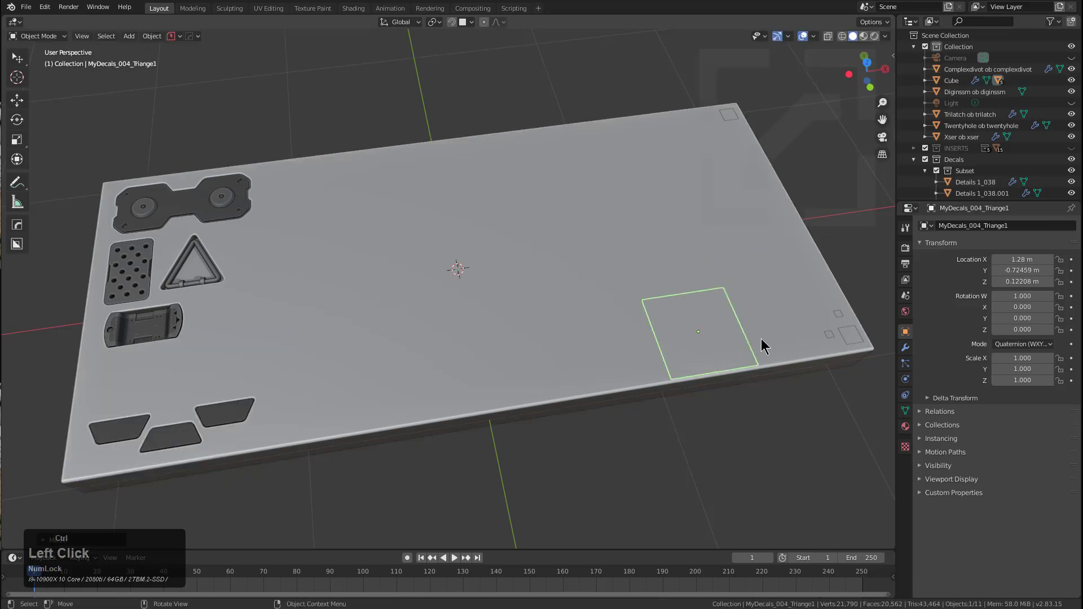
# - Copy the triangle decal along X to the front-left at −0.842 m, then deselect all
pyautogui.hotkey('shift', 'd')
pyautogui.press('x')
pyautogui.click(397, 381)
pyautogui.press('a')
pyautogui.press('a')
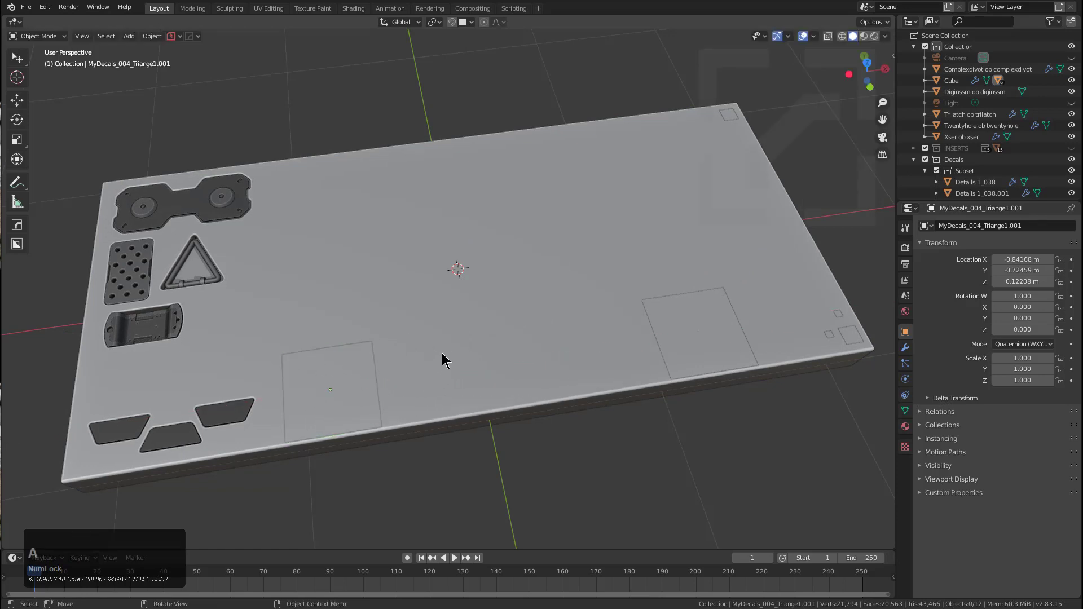
pyautogui.moveTo(489, 295); pyautogui.dragTo(485, 292, button='middle')
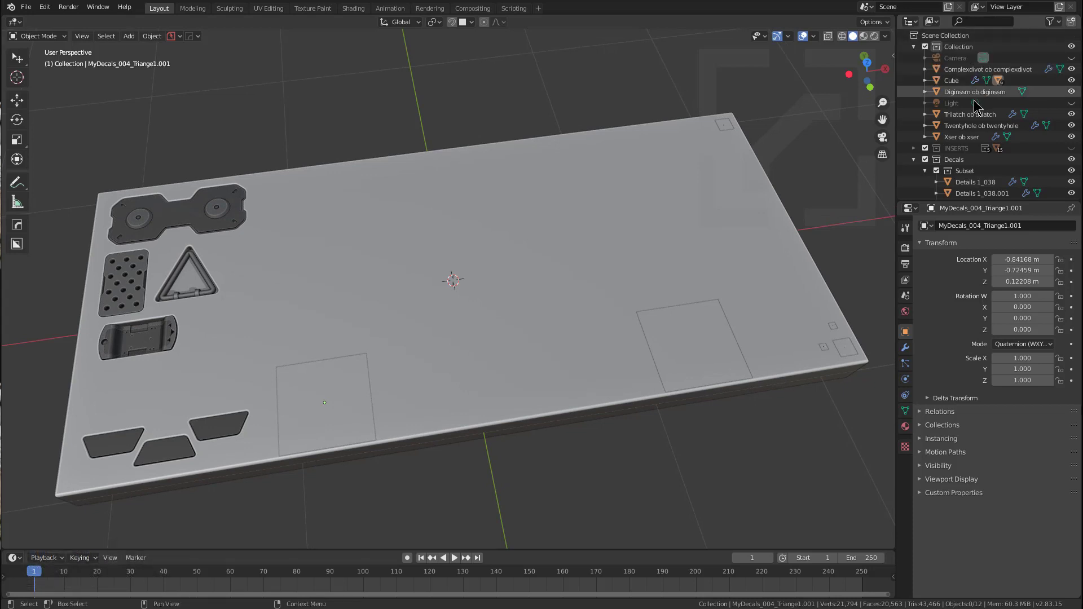
# - Re-expand the Decals collection to check its Subset screw and Simple triangle groups, then select the slab
pyautogui.click(914, 160)
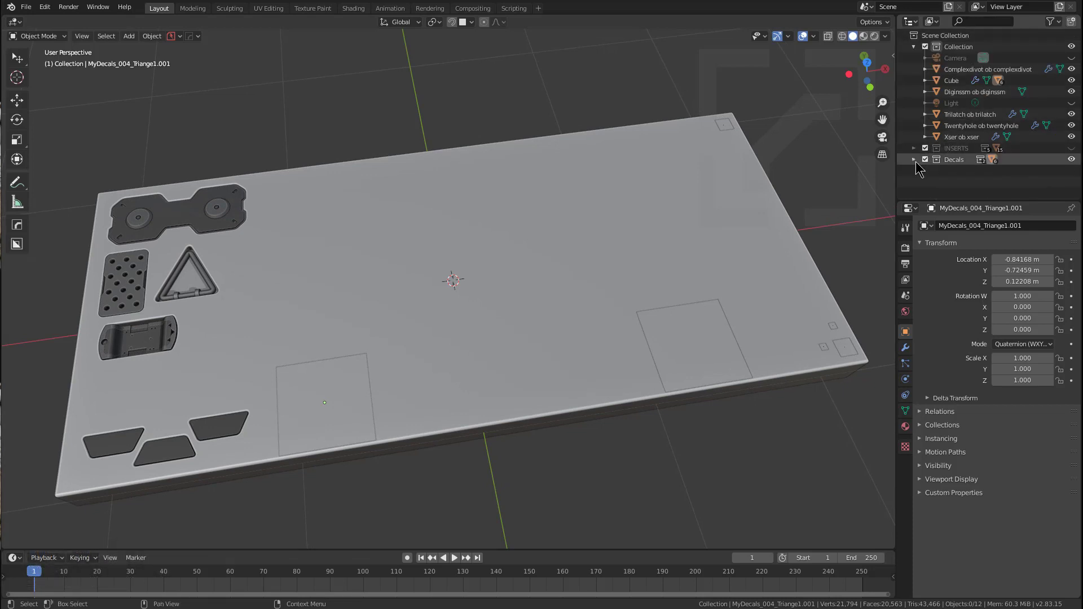
pyautogui.click(915, 161)
pyautogui.scroll(-3, 959, 170)
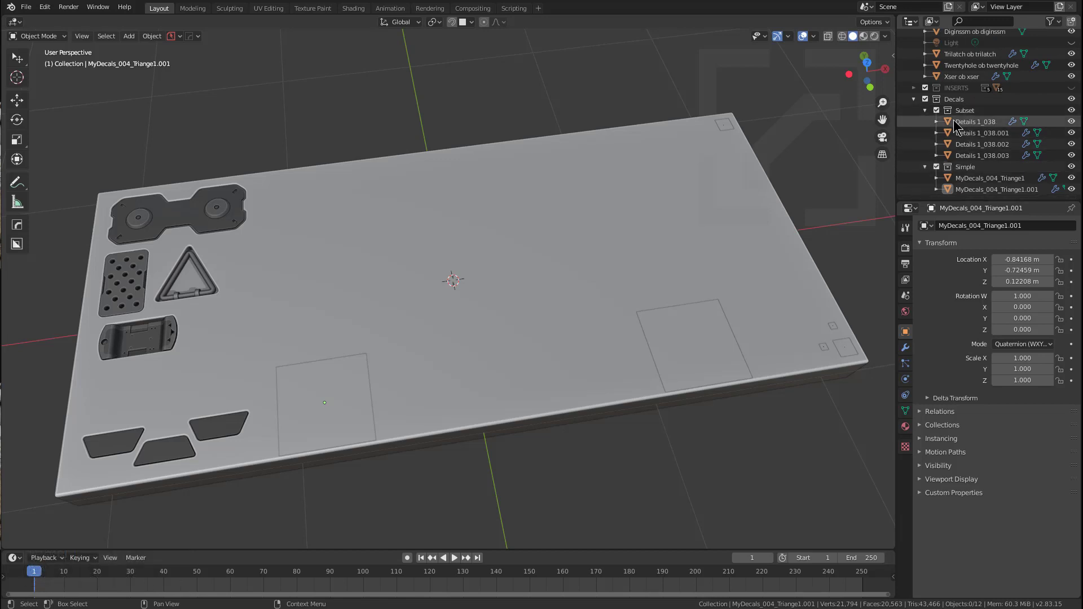
pyautogui.click(559, 231)
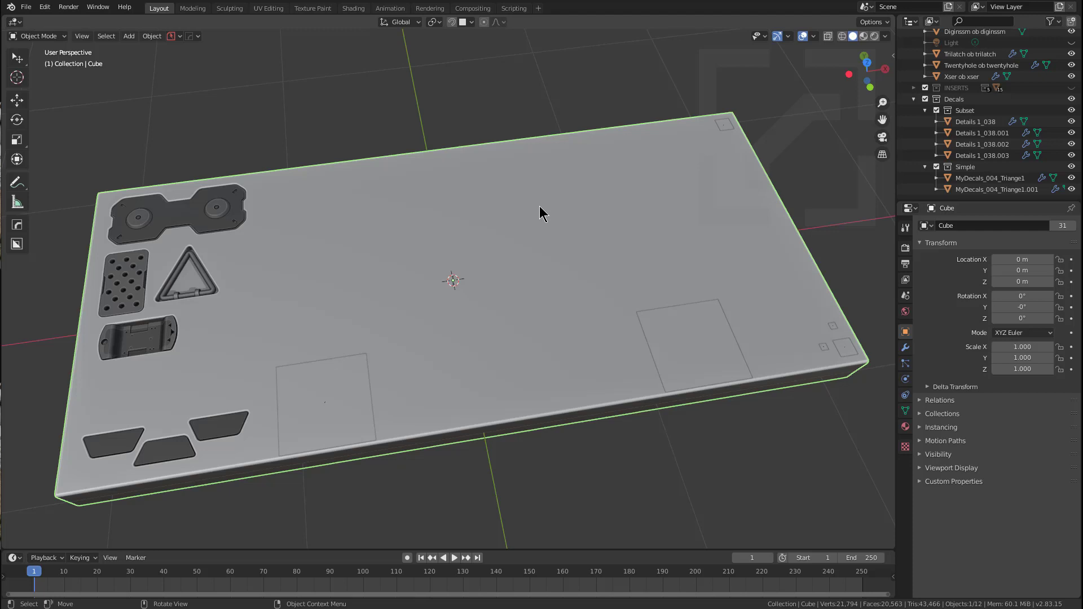
# - Run Hard Ops Unify/Evict to pull all 11 shapes and decals into the slab's Collection
pyautogui.press('q')
pyautogui.moveTo(539, 207)
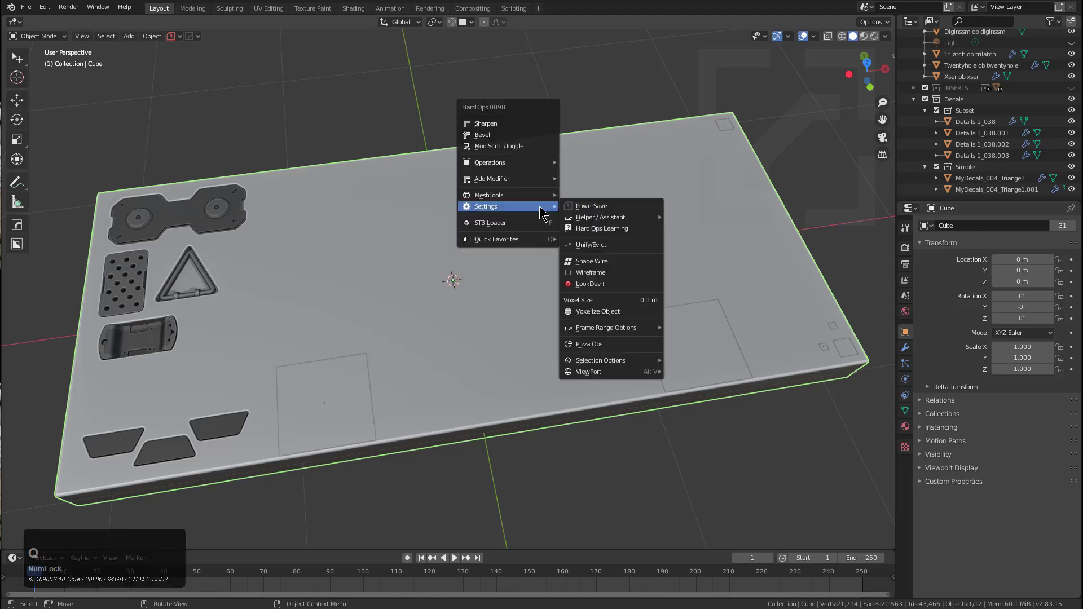
pyautogui.click(604, 248)
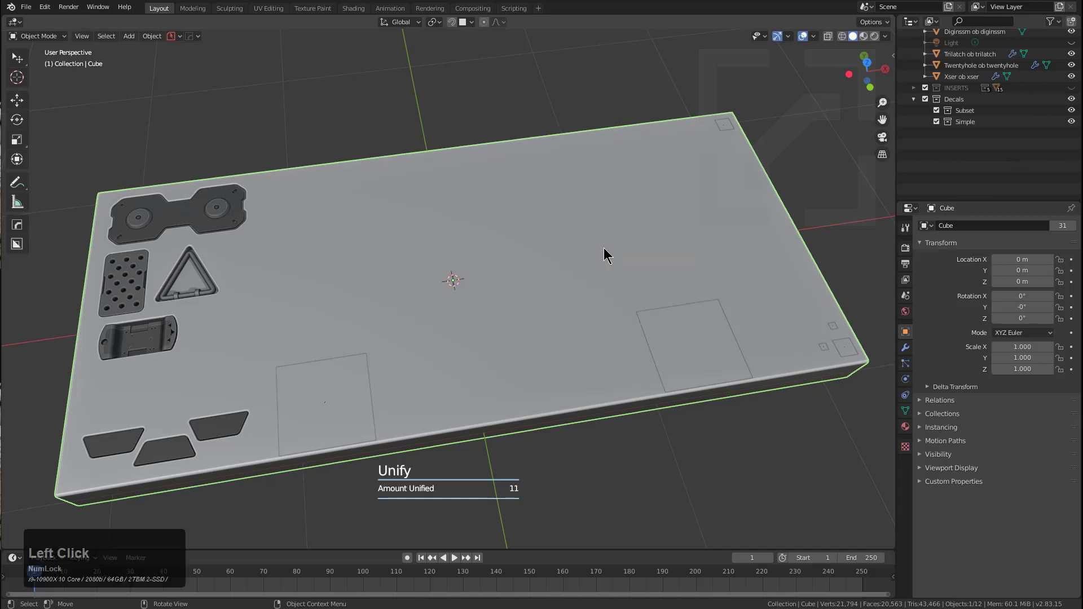
pyautogui.moveTo(604, 248); pyautogui.dragTo(608, 198, button='middle')
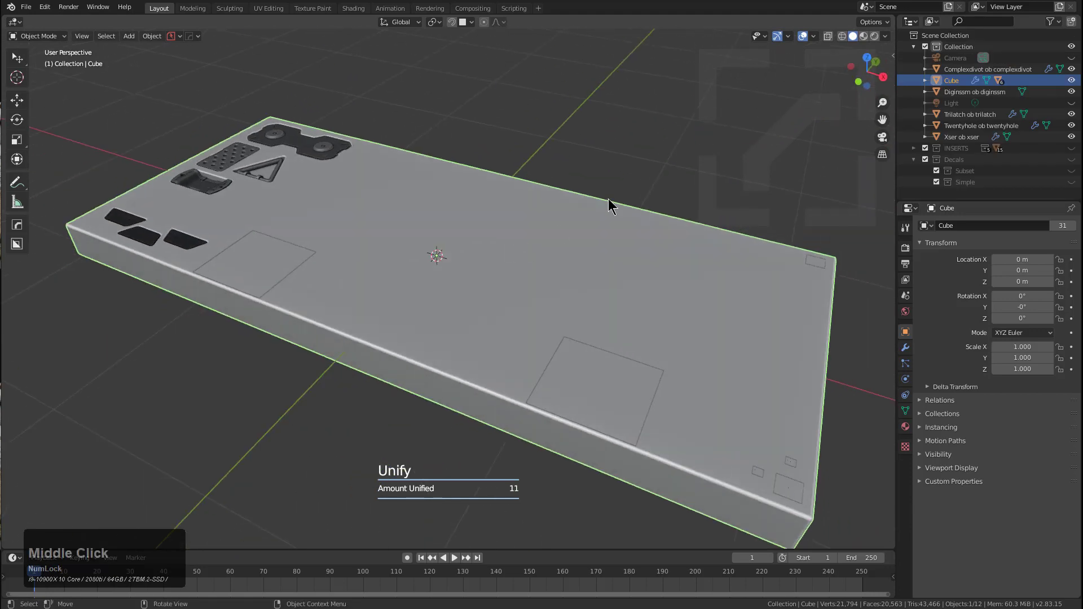
# - Switch to material preview and give the slab a new blank material, Material.003, via Material Scroll
pyautogui.click(864, 36)
pyautogui.moveTo(509, 193); pyautogui.dragTo(503, 235, button='middle')
pyautogui.click(503, 234)
pyautogui.hotkey('alt', 'm')
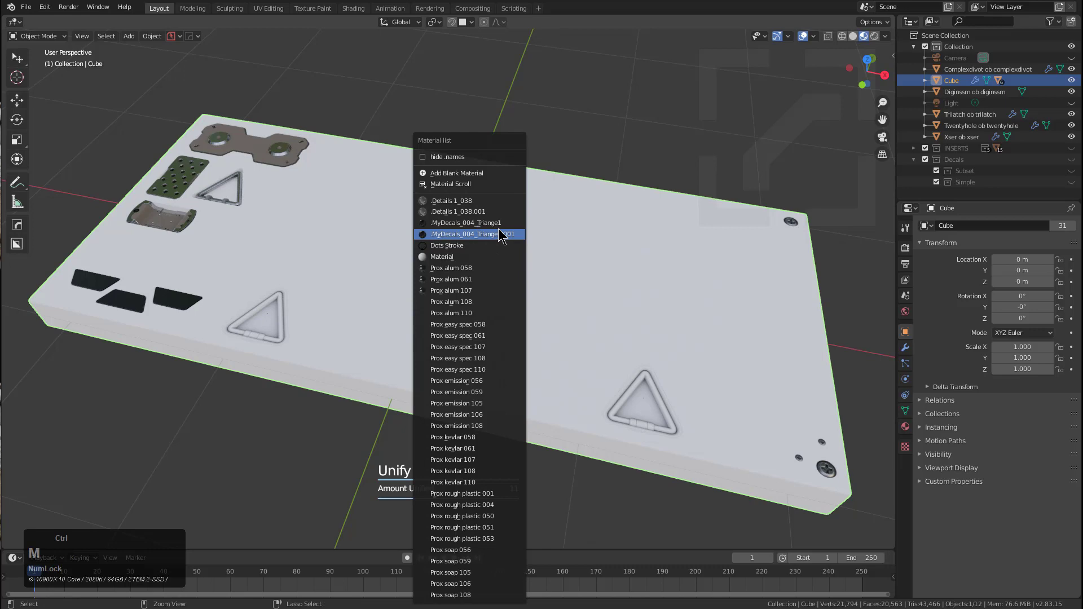
pyautogui.click(485, 182)
pyautogui.scroll(-2, 472, 188)
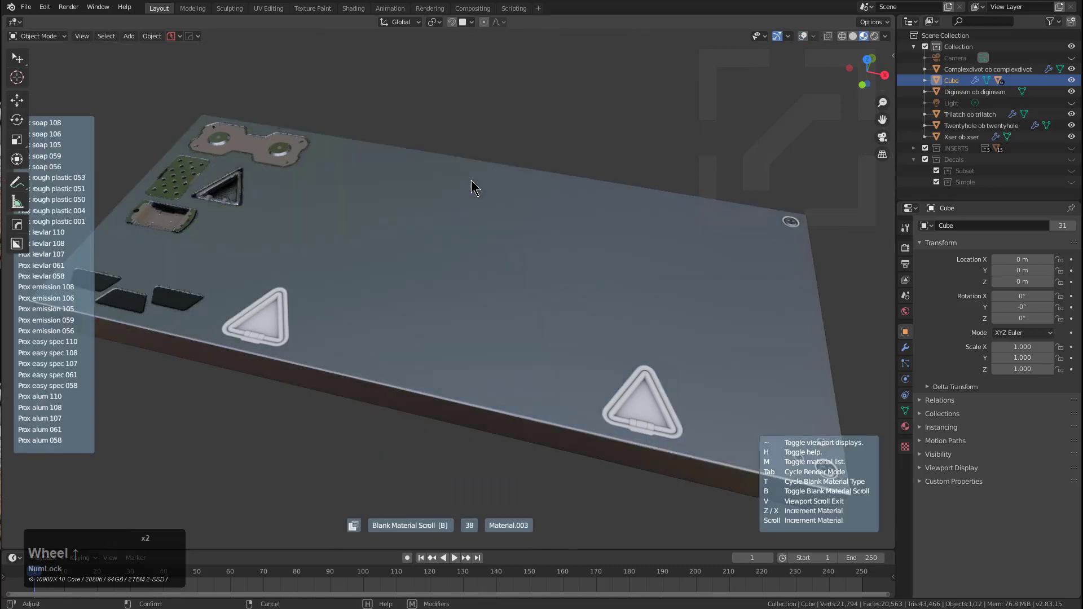
pyautogui.click(472, 187)
# - Select the lower-left triangle decal, then add the slab to the selection
pyautogui.moveTo(414, 194); pyautogui.dragTo(403, 331, button='middle')
pyautogui.click(313, 382)
pyautogui.press('shift')
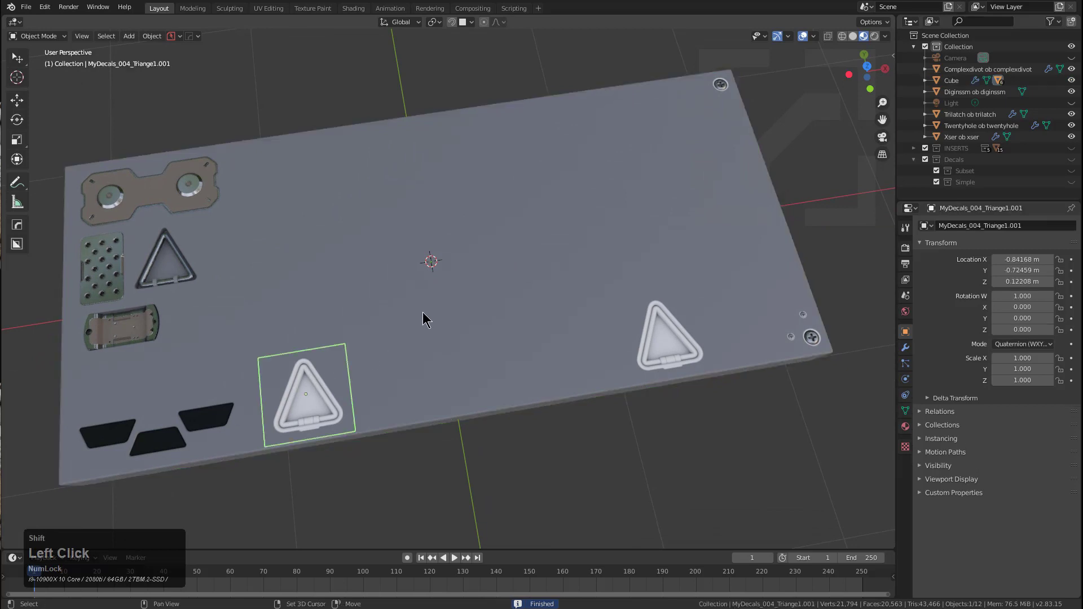
pyautogui.keyDown('shift'); pyautogui.click(445, 317); pyautogui.keyUp('shift')
# - Match the lower-left triangle decal's material to the slab with DECALmachine Match
pyautogui.moveTo(503, 303); pyautogui.dragTo(500, 292, button='middle')
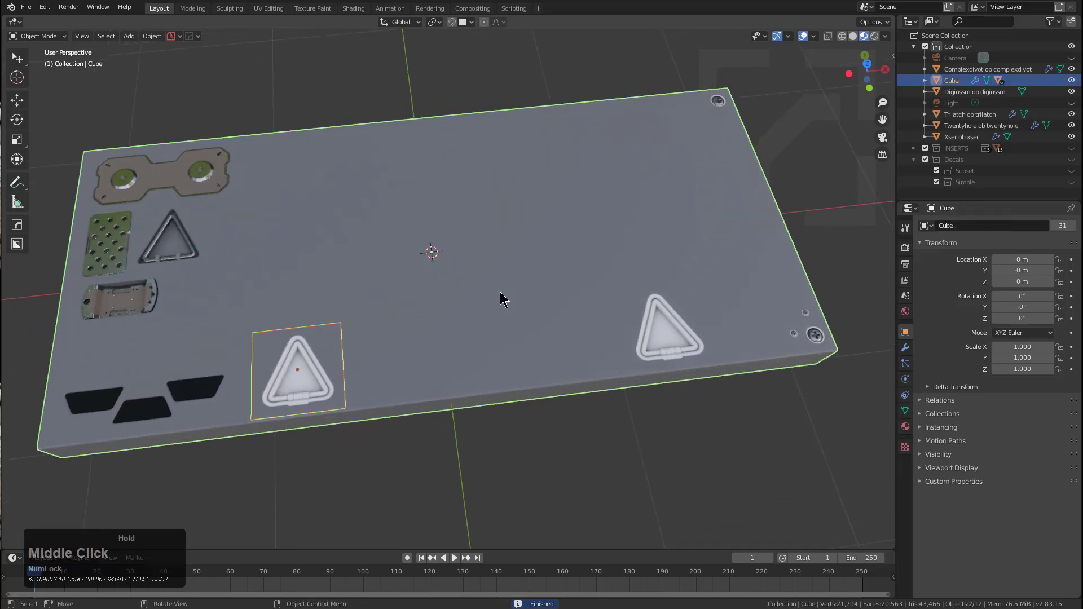
pyautogui.press('d')
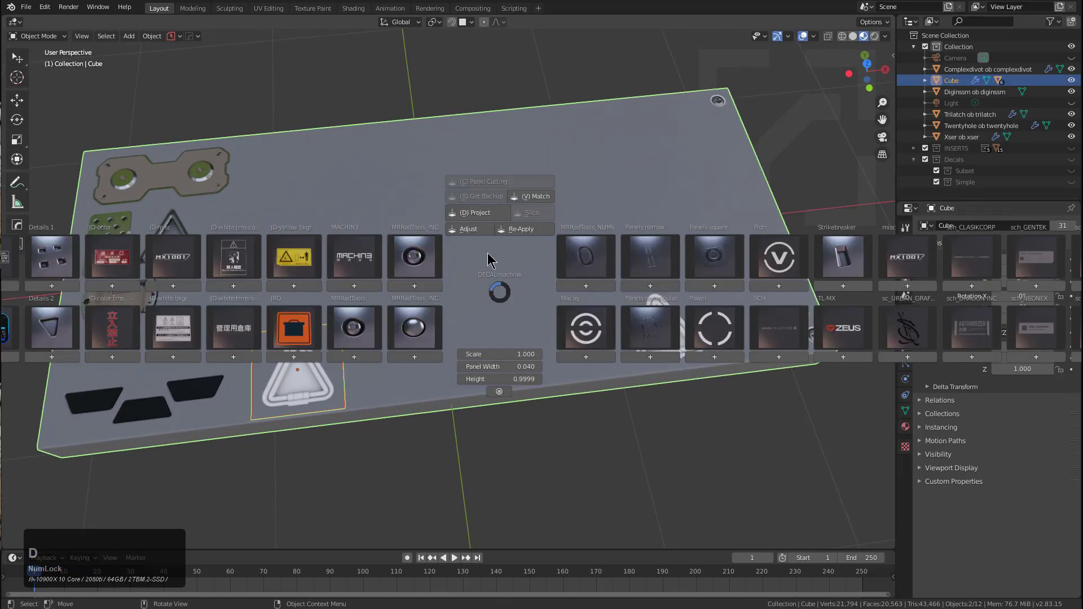
pyautogui.click(532, 197)
pyautogui.scroll(-3, 531, 203)
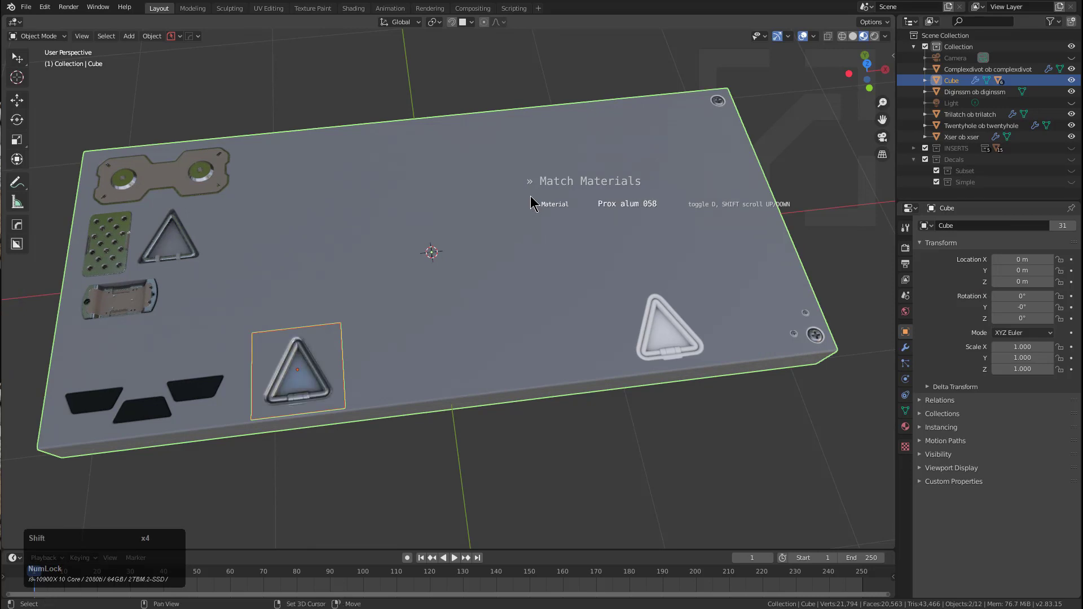
pyautogui.keyDown('shift'); pyautogui.scroll(-1, 531, 204); pyautogui.keyUp('shift')
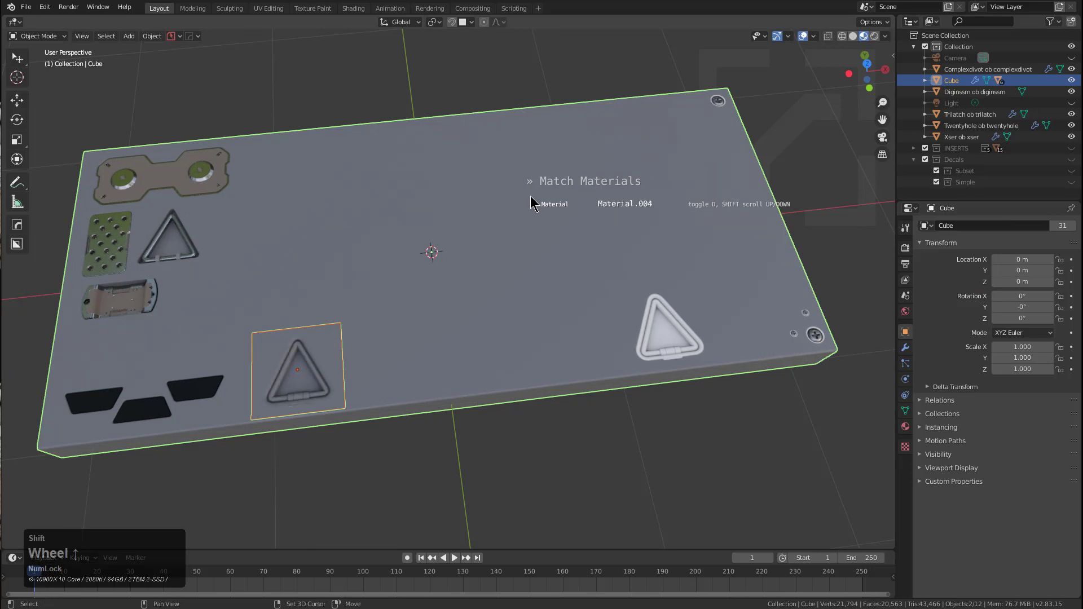
pyautogui.keyDown('shift'); pyautogui.scroll(1, 532, 203); pyautogui.keyUp('shift')
pyautogui.click(532, 203)
# - Match the right triangle decal's material to the slab the same way
pyautogui.click(672, 332)
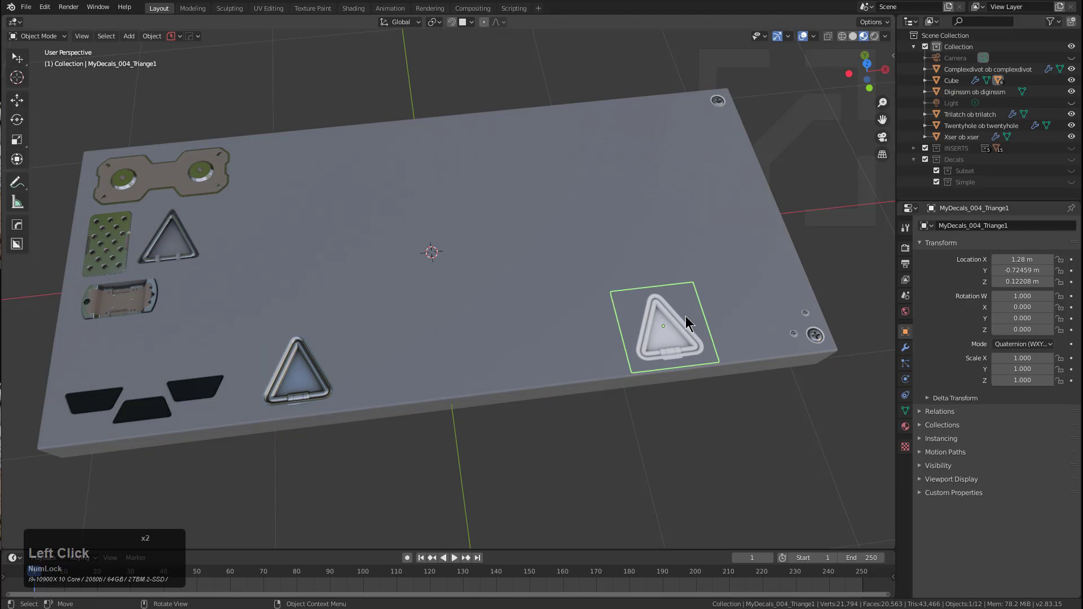
pyautogui.rightClick(686, 316)
pyautogui.press('d')
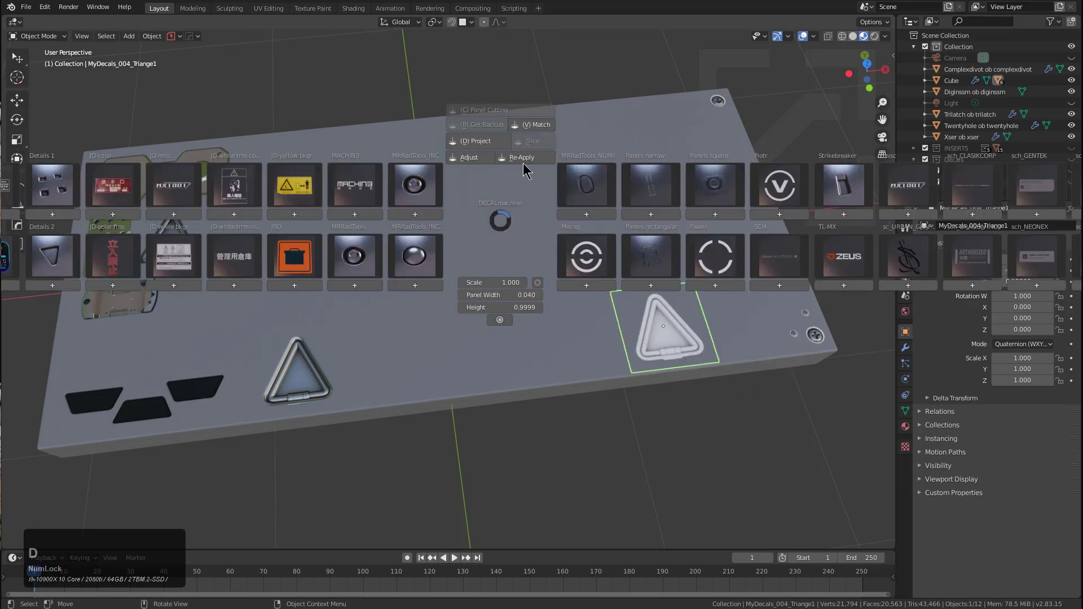
pyautogui.click(536, 125)
pyautogui.scroll(-1, 534, 133)
pyautogui.keyDown('shift'); pyautogui.scroll(1, 535, 133); pyautogui.keyUp('shift')
pyautogui.keyDown('shift'); pyautogui.scroll(1, 535, 134); pyautogui.keyUp('shift')
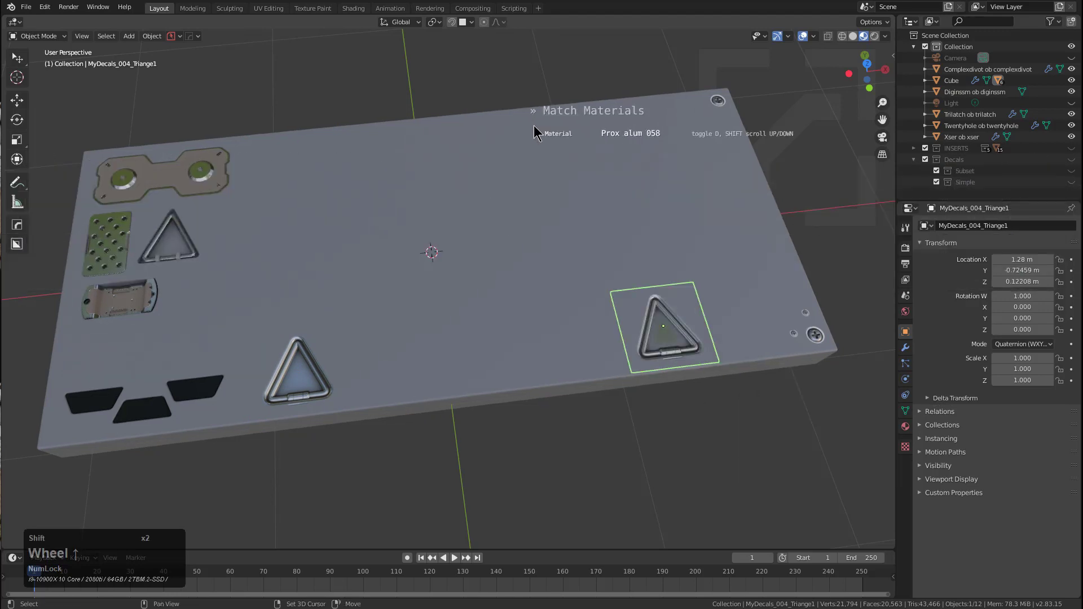
pyautogui.click(535, 133)
# - Select the screw decals at the slab's right edge along with the small detail above them
pyautogui.click(815, 336)
pyautogui.keyDown('shift'); pyautogui.click(805, 313); pyautogui.keyUp('shift')
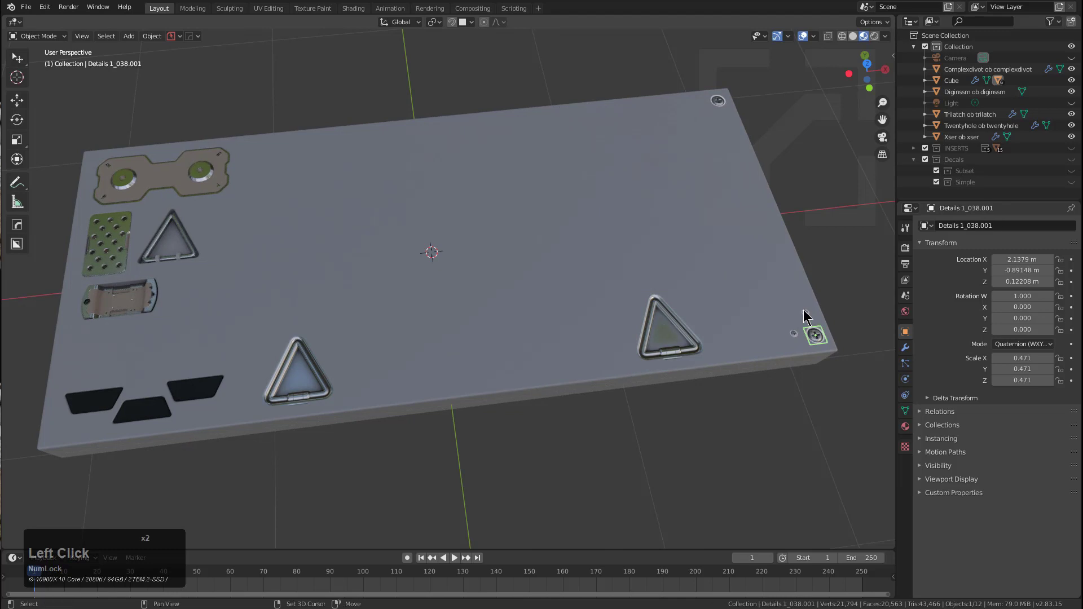
pyautogui.scroll(4, 550, 289)
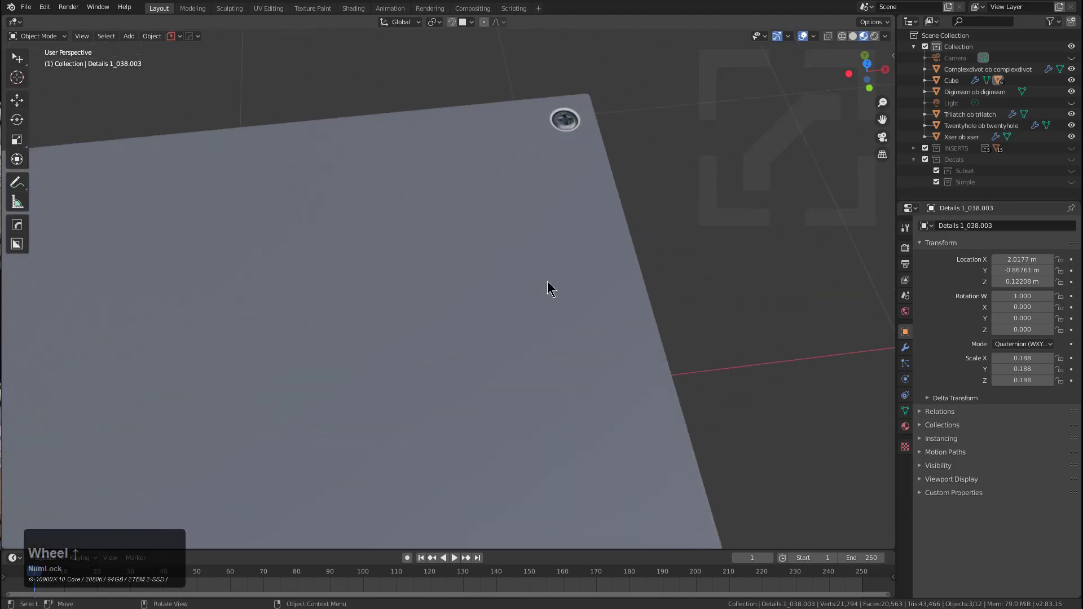
pyautogui.keyDown('shift'); pyautogui.click(563, 119); pyautogui.keyUp('shift')
pyautogui.moveTo(590, 218); pyautogui.dragTo(561, 304, button='middle')
pyautogui.scroll(4, 570, 343)
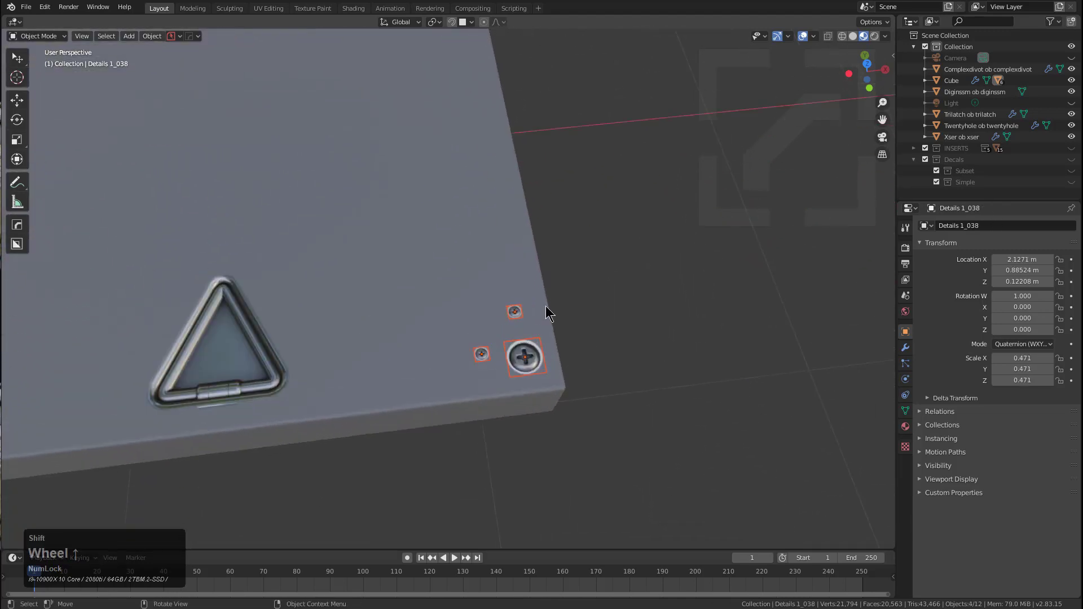
pyautogui.scroll(1, 550, 313)
# - Match the screw decals to the slab with both Subset and Material set to Material.004
pyautogui.hotkey('shift', 'd')
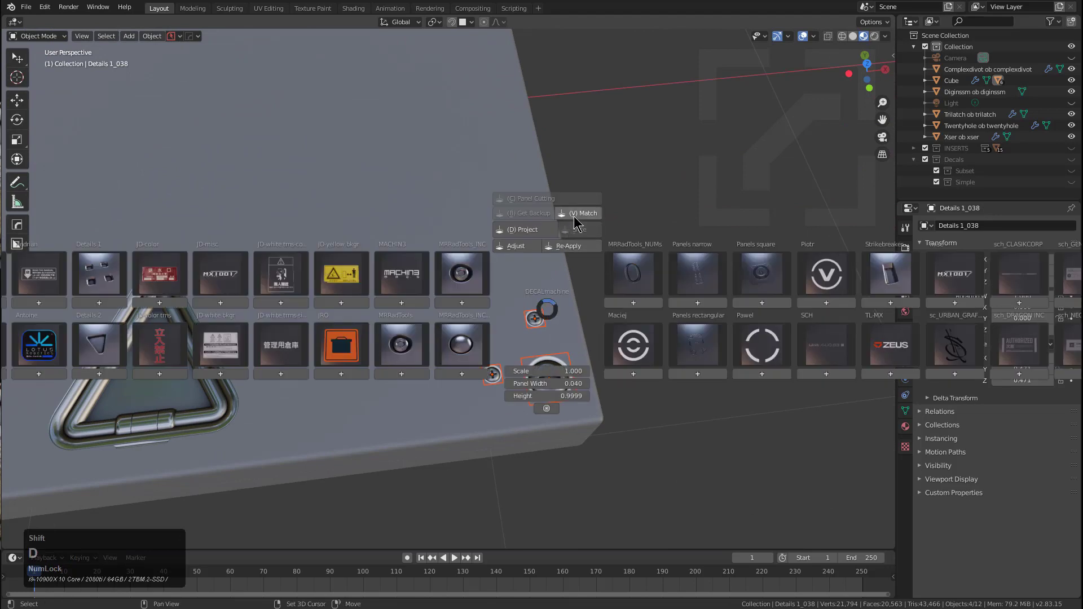
pyautogui.click(575, 216)
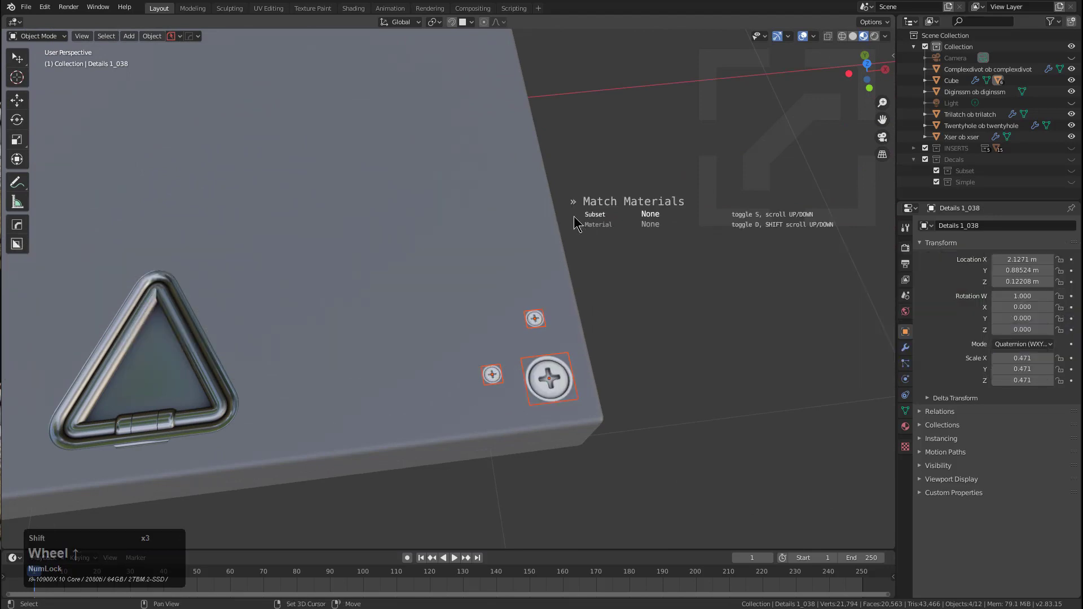
pyautogui.scroll(1, 573, 215)
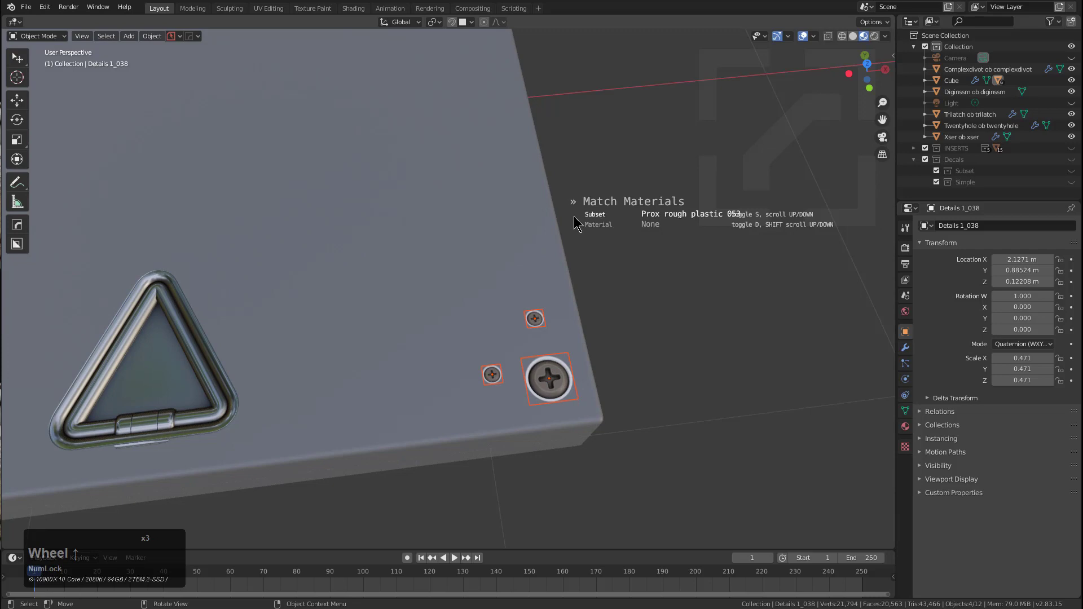
pyautogui.scroll(2, 573, 216)
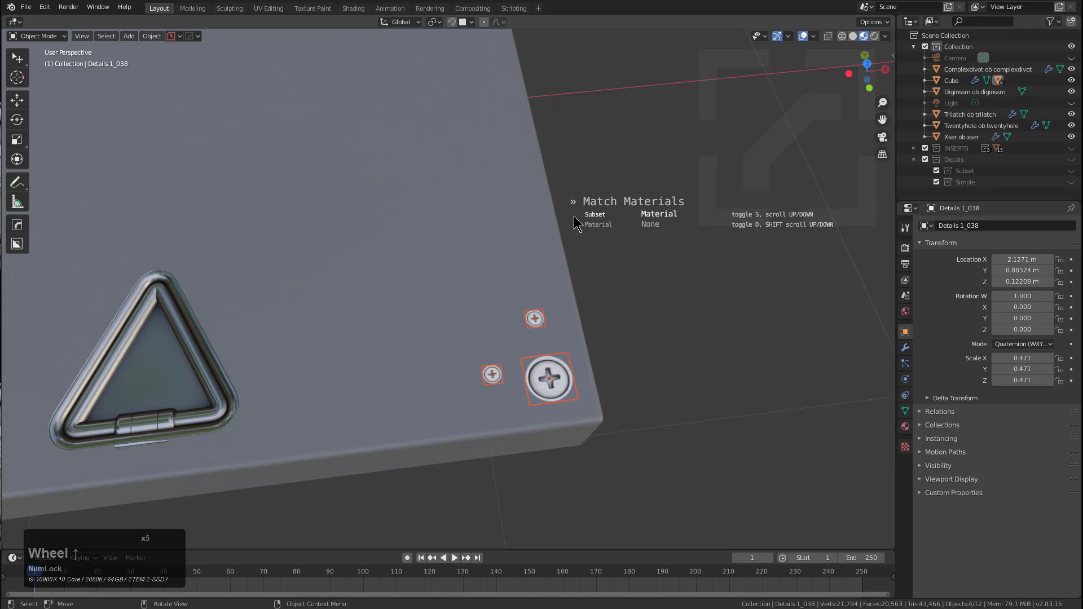
pyautogui.scroll(-2, 573, 216)
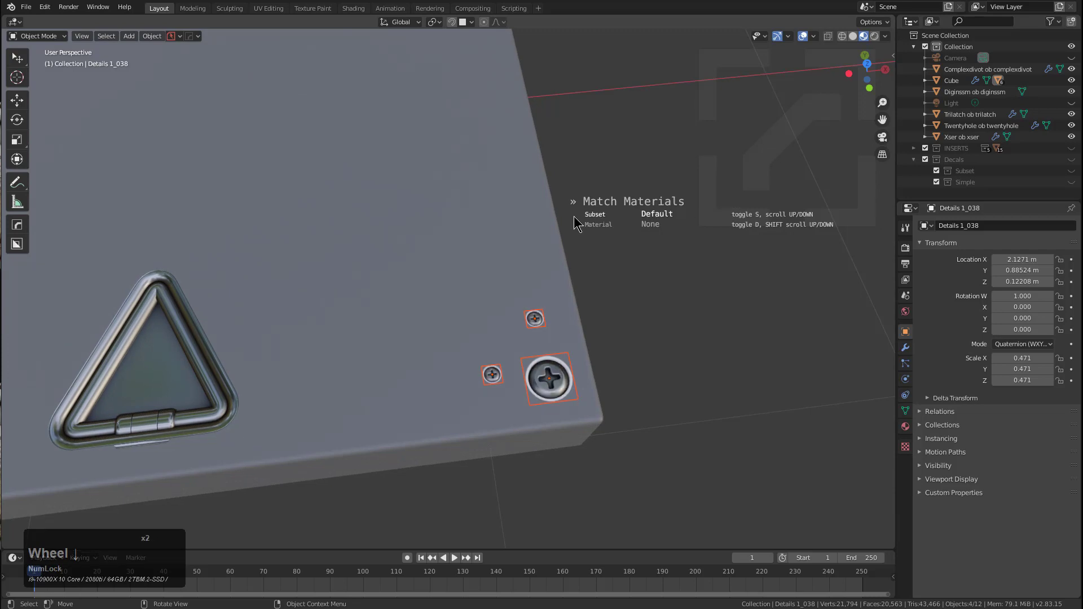
pyautogui.press('d')
pyautogui.scroll(1, 574, 215)
pyautogui.scroll(-1, 573, 215)
pyautogui.press('d')
pyautogui.scroll(1, 574, 216)
pyautogui.scroll(1, 574, 223)
pyautogui.press('d')
pyautogui.scroll(1, 573, 224)
pyautogui.scroll(3, 573, 217)
pyautogui.scroll(-2, 573, 217)
pyautogui.keyDown('shift'); pyautogui.scroll(-4, 574, 216); pyautogui.keyUp('shift')
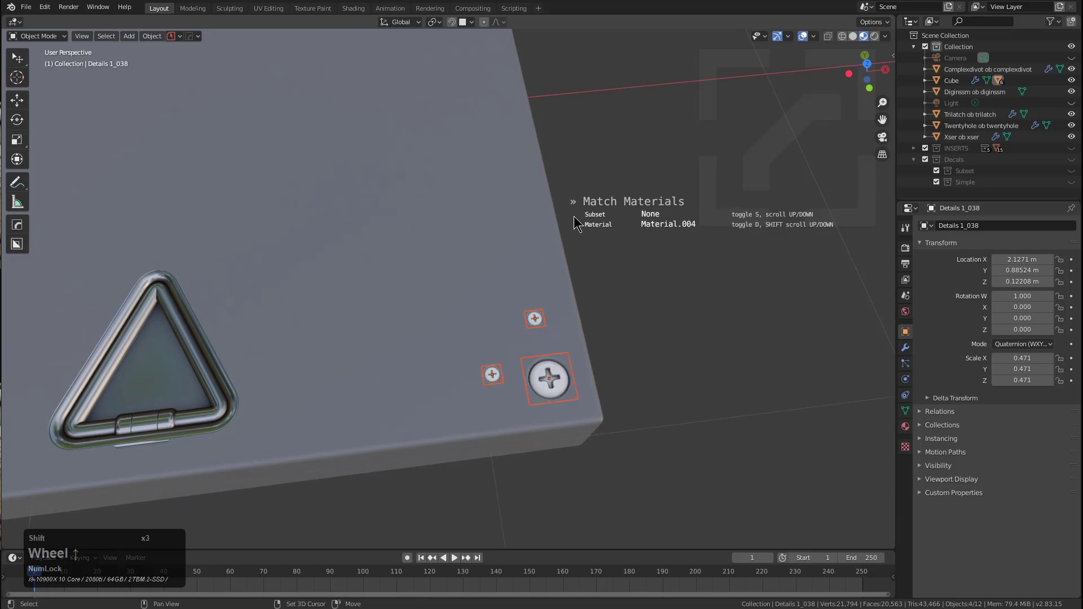
pyautogui.keyDown('shift'); pyautogui.scroll(-1, 573, 224); pyautogui.keyUp('shift')
pyautogui.keyDown('shift'); pyautogui.scroll(1, 574, 223); pyautogui.keyUp('shift')
pyautogui.scroll(3, 573, 217)
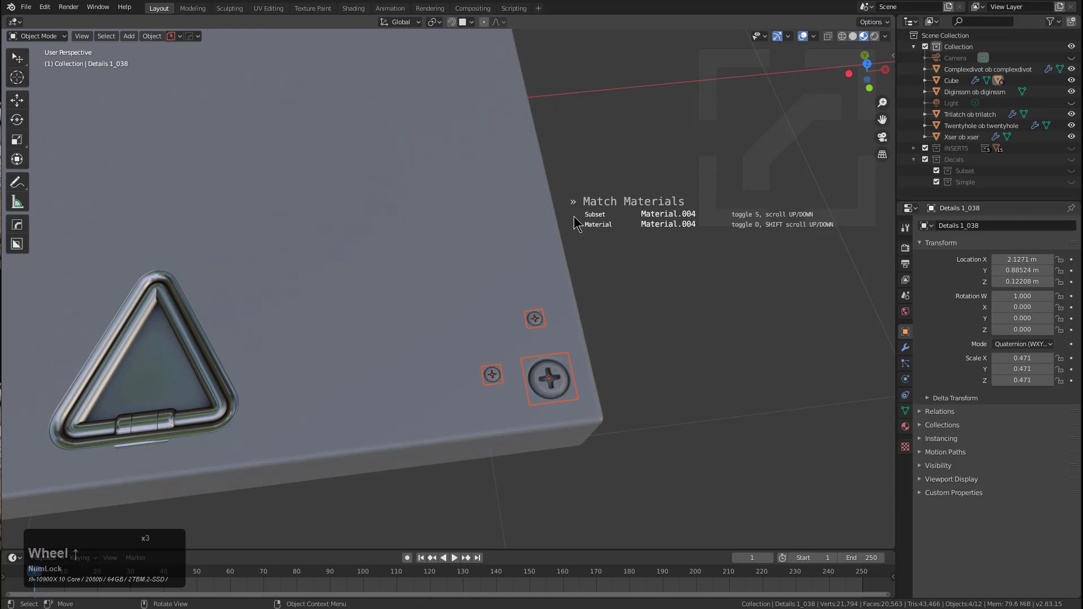
pyautogui.click(574, 216)
# - Bring the whole plate into view and select the slab
pyautogui.scroll(-2, 273, 235)
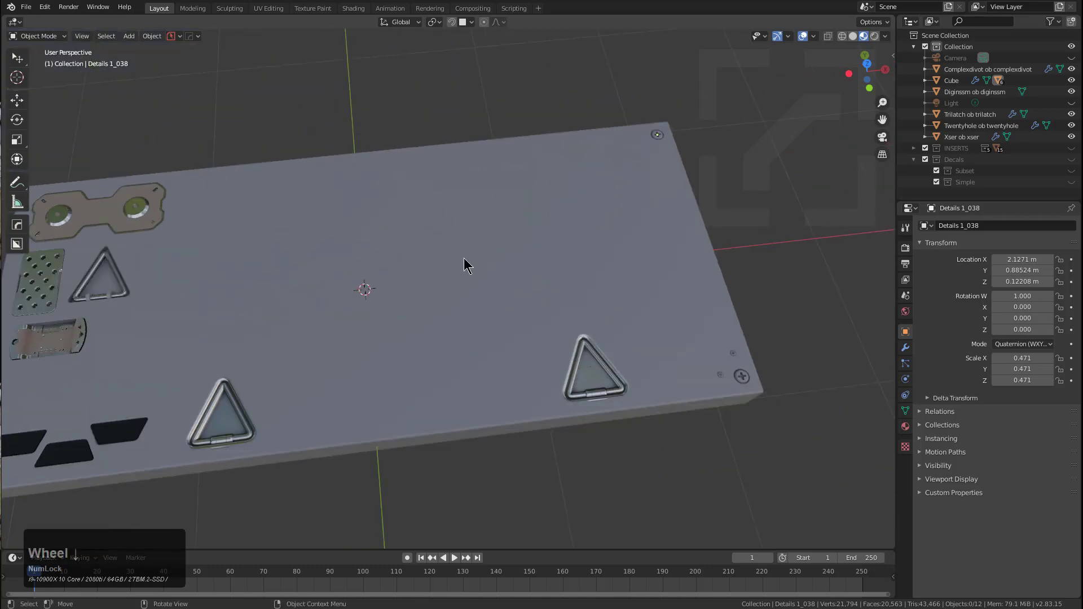
pyautogui.keyDown('shift'); pyautogui.moveTo(464, 265); pyautogui.dragTo(459, 244, button='middle'); pyautogui.keyUp('shift')
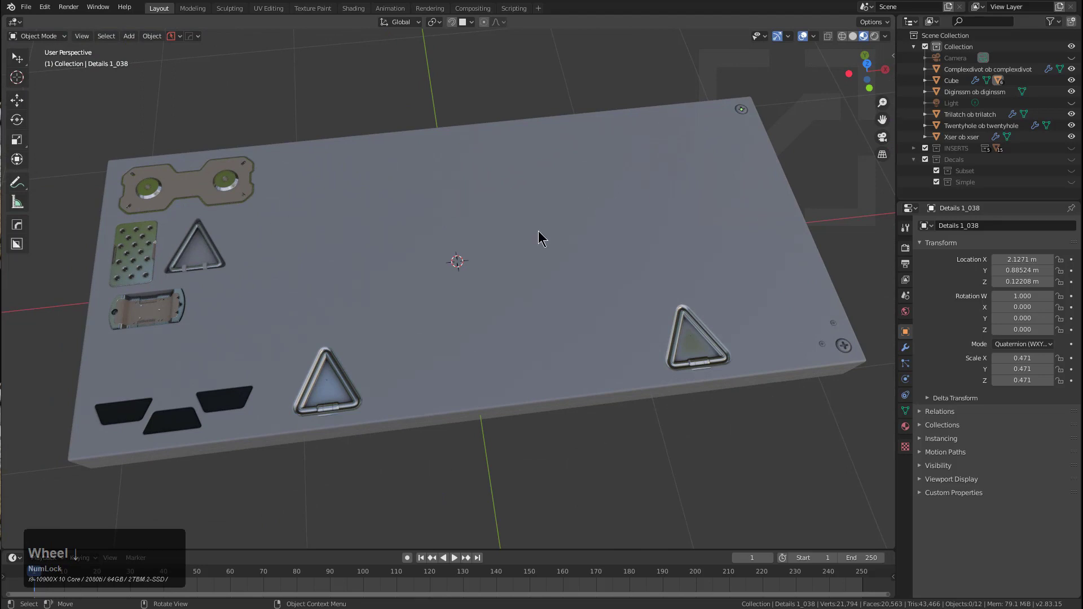
pyautogui.moveTo(538, 231); pyautogui.dragTo(498, 213, button='middle')
pyautogui.click(485, 216)
# - Insert screw decal MRRadTools_017 from the MRRadTools pack onto the slab
pyautogui.press('f')
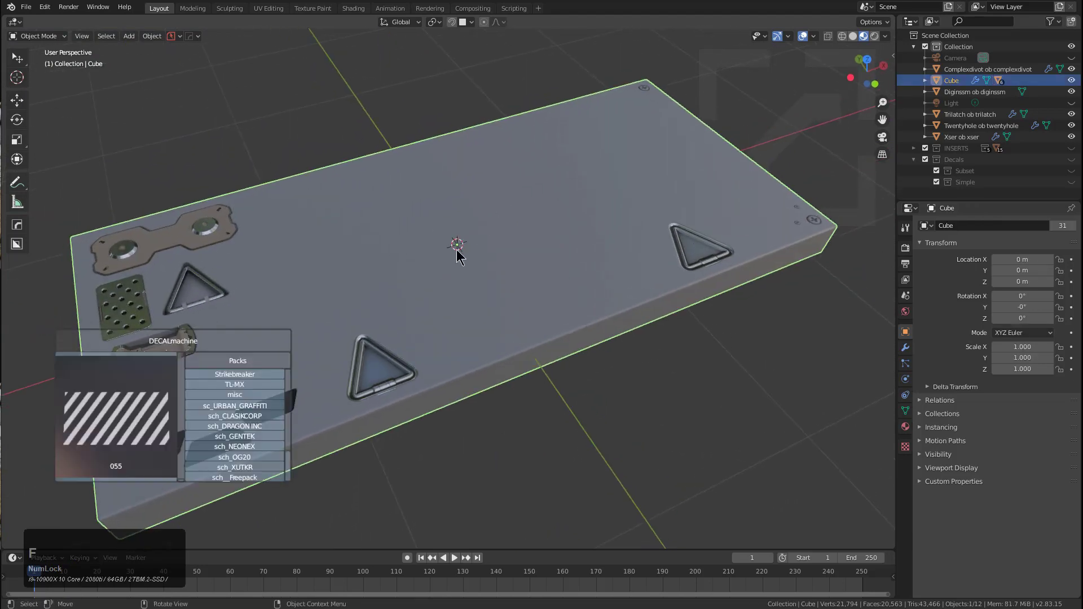
pyautogui.scroll(8, 220, 414)
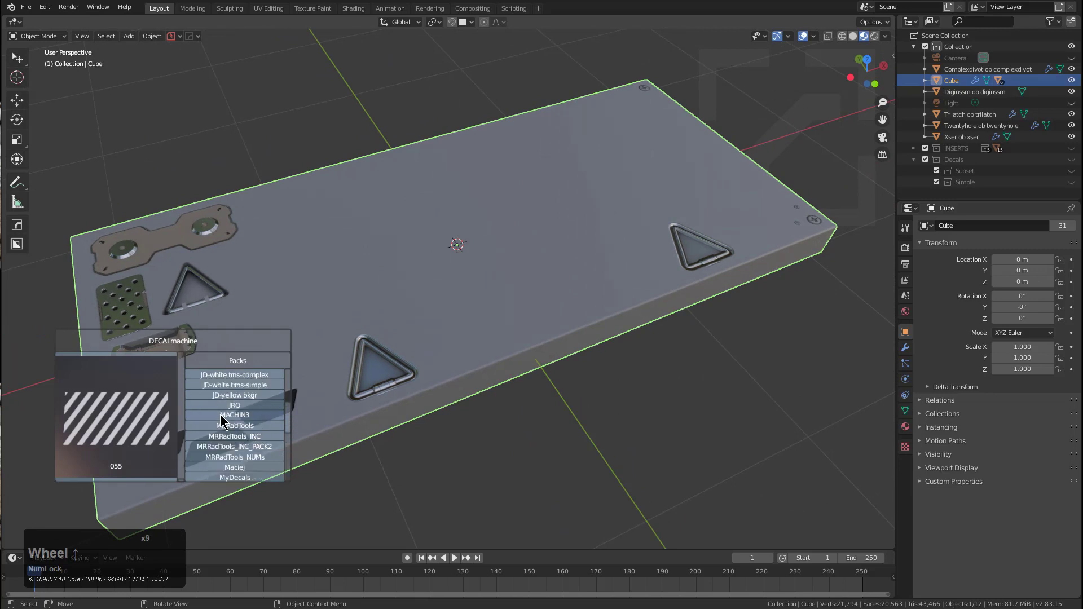
pyautogui.click(239, 456)
pyautogui.scroll(5, 141, 419)
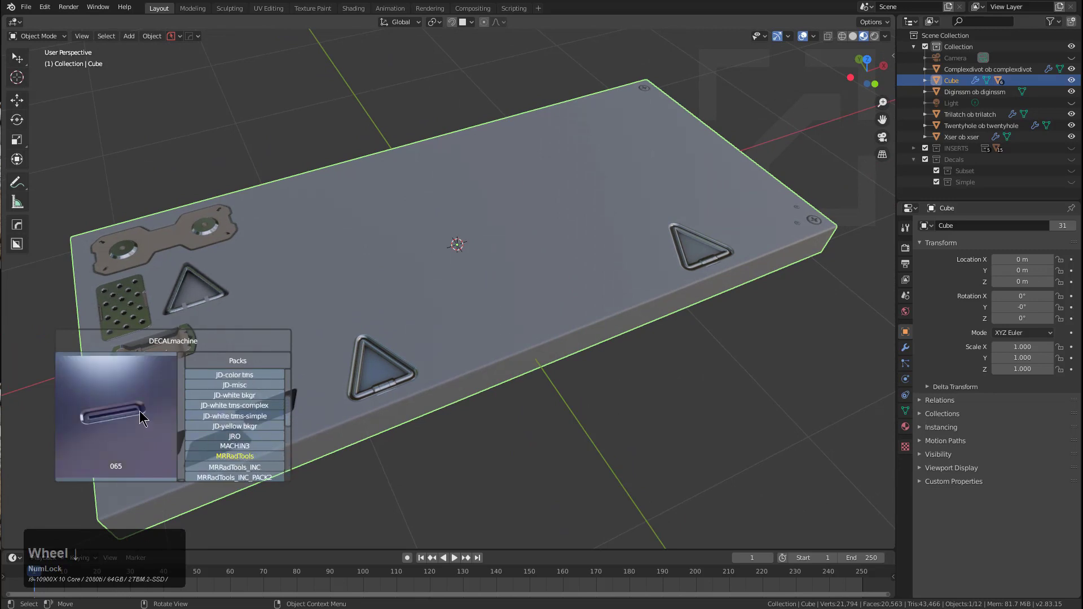
pyautogui.scroll(5, 141, 419)
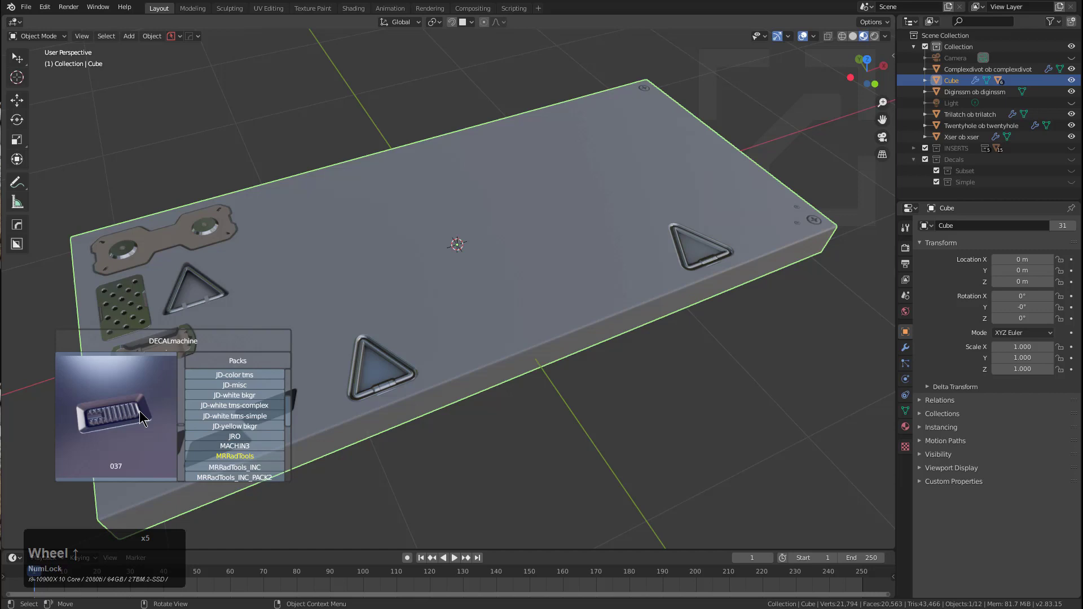
pyautogui.scroll(-4, 141, 419)
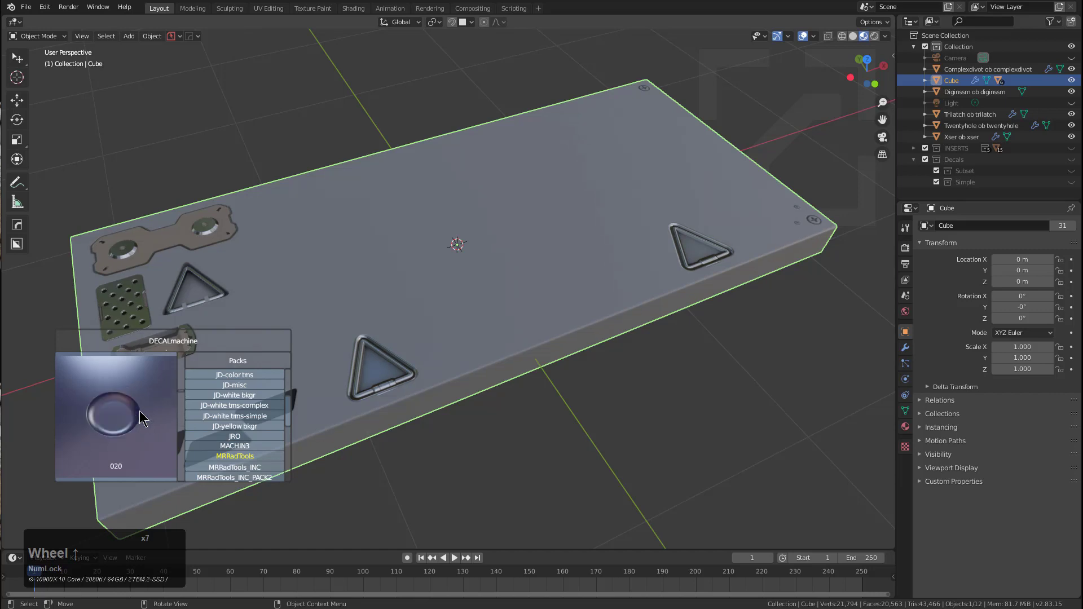
pyautogui.scroll(-1, 141, 419)
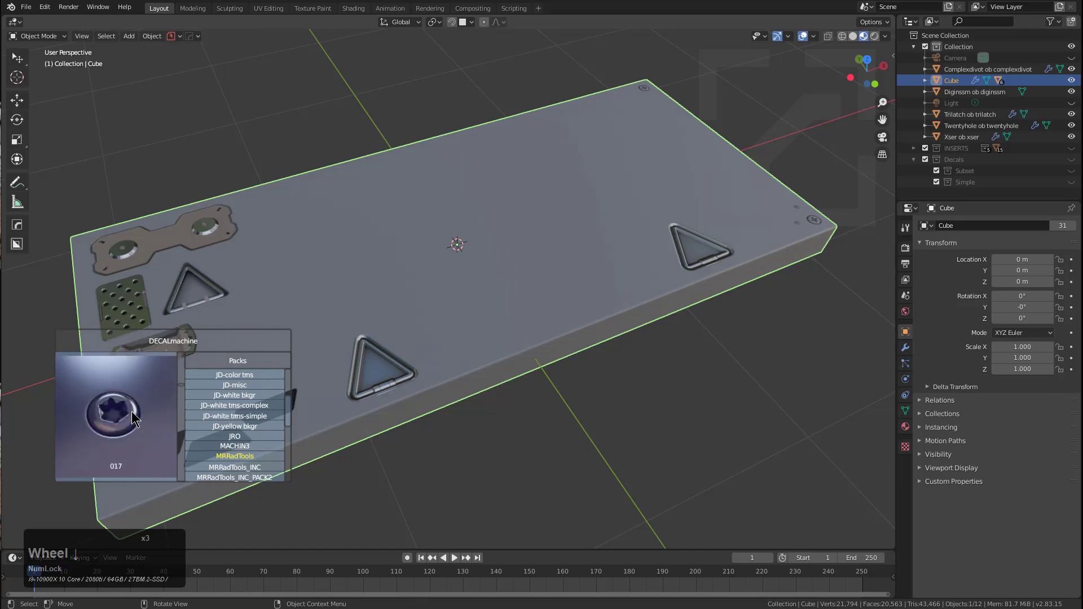
pyautogui.click(133, 420)
pyautogui.moveTo(437, 243); pyautogui.dragTo(504, 265, button='middle')
pyautogui.hotkey('ctrl', 'g')
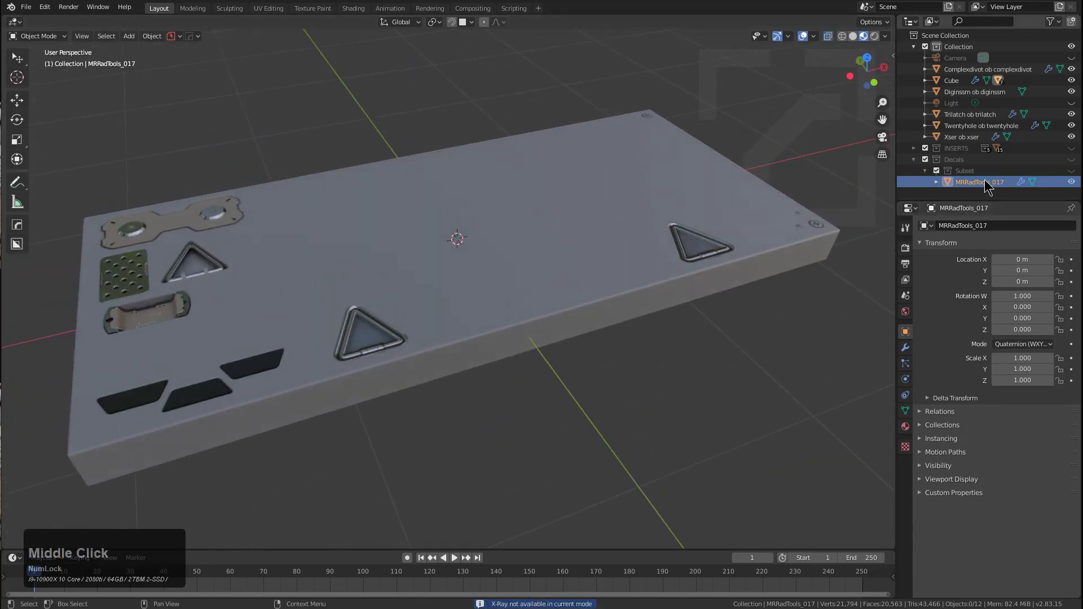
# - Unhide the Decals collection and place the screw decal at the upper-left, scaled to about half (0.488)
pyautogui.click(1044, 182)
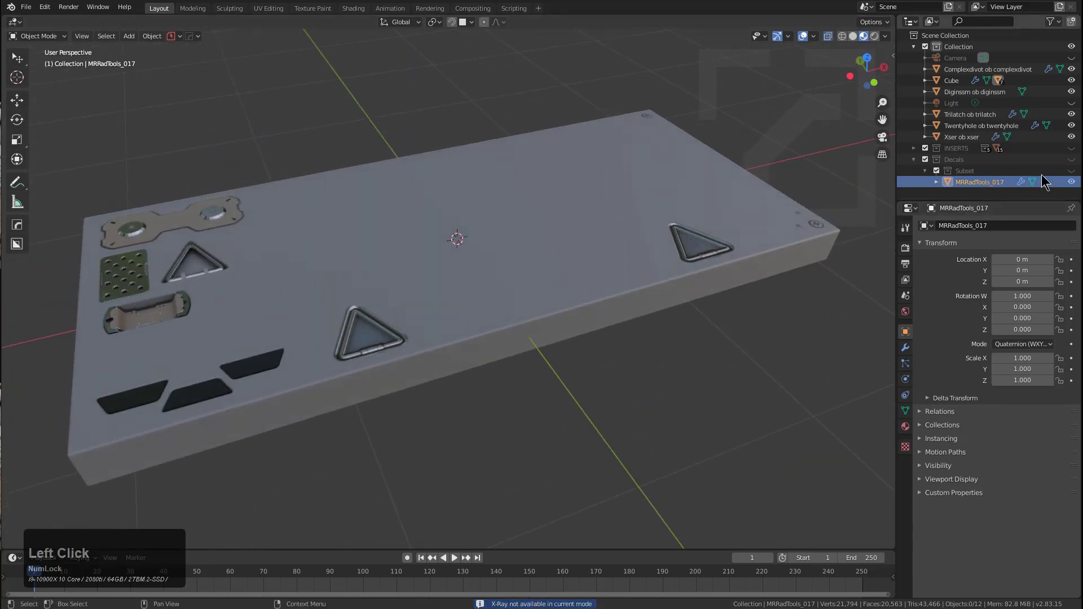
pyautogui.click(1072, 171)
pyautogui.click(1071, 159)
pyautogui.moveTo(561, 249); pyautogui.dragTo(485, 262, button='middle')
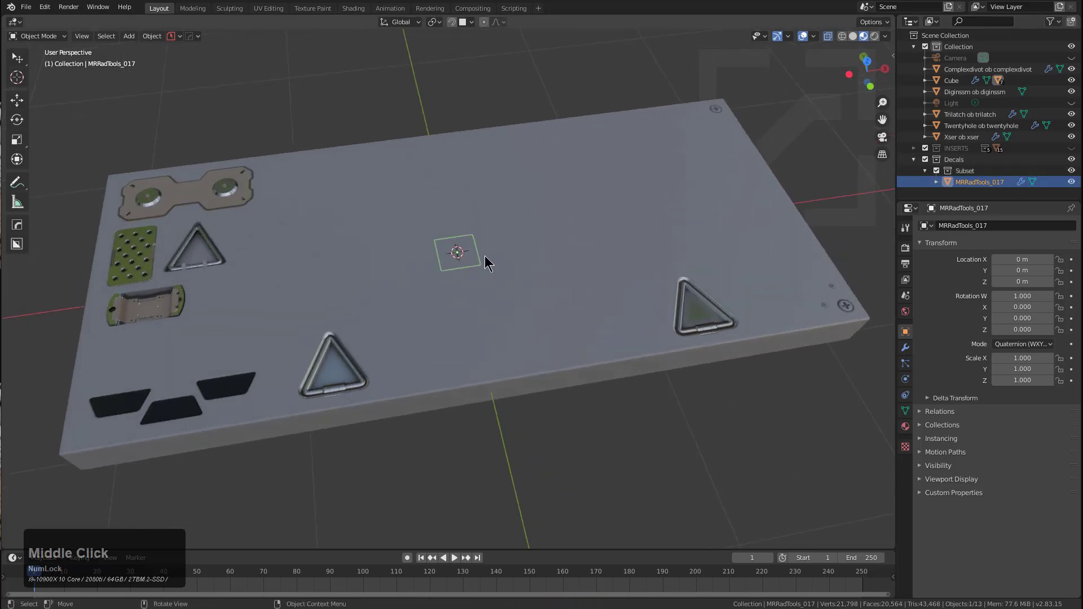
pyautogui.press('g')
pyautogui.click(374, 180)
pyautogui.moveTo(381, 208); pyautogui.dragTo(364, 179, button='middle')
pyautogui.press('s')
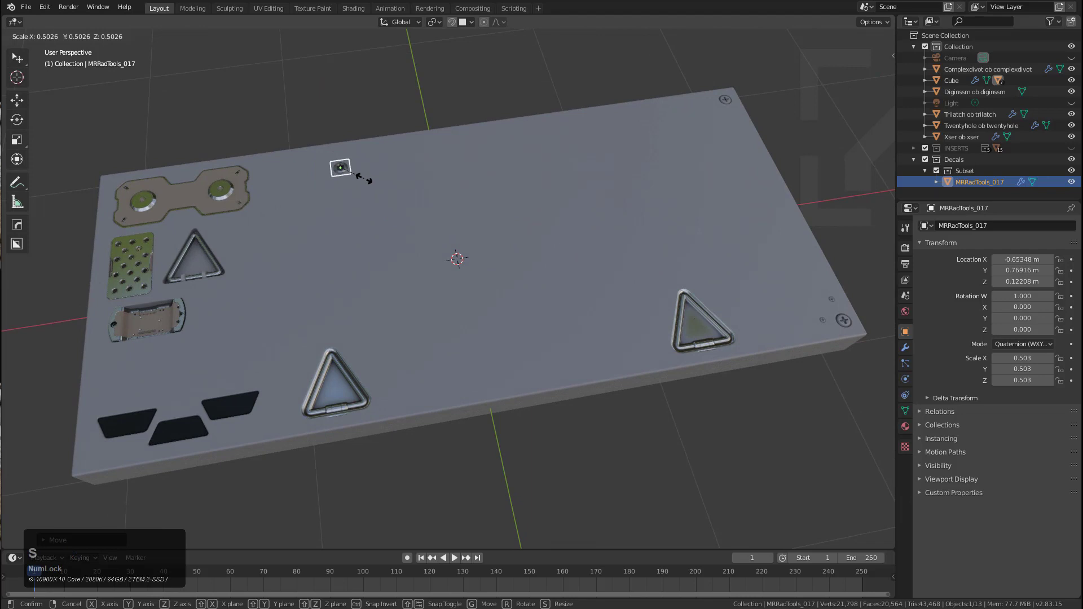
pyautogui.click(351, 170)
# - Duplicate the screw decal three times to form a top row of four
pyautogui.hotkey('shift', 'd')
pyautogui.click(451, 157)
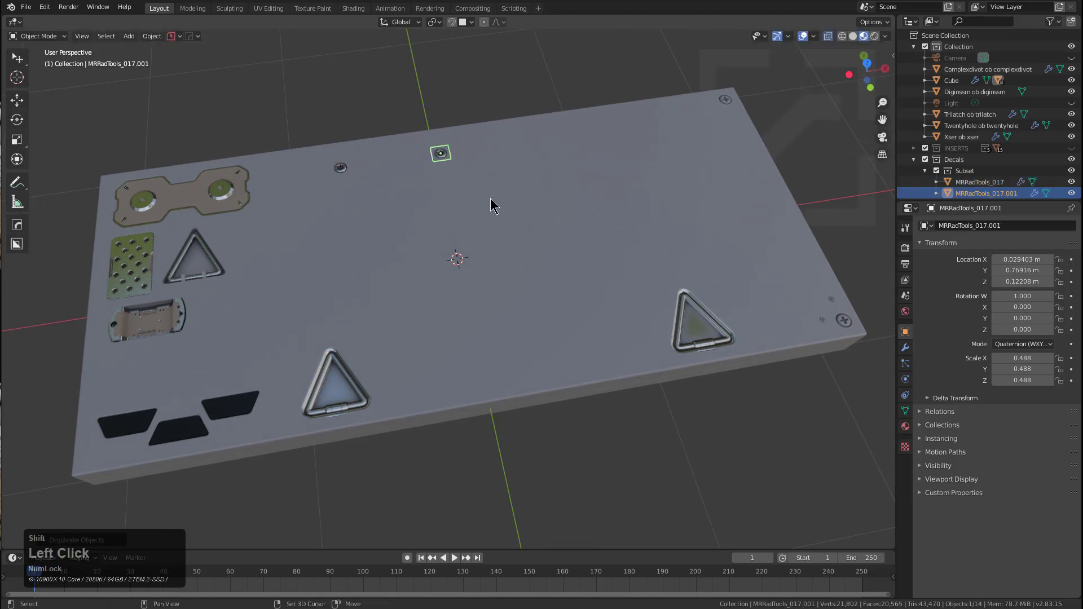
pyautogui.hotkey('shift', 'd')
pyautogui.click(489, 198)
pyautogui.hotkey('shift', 'd')
pyautogui.click(508, 203)
# - Select the four top-row screws, duplicate the row lower on the slab, then select the slab
pyautogui.keyDown('shift'); pyautogui.click(537, 140); pyautogui.keyUp('shift')
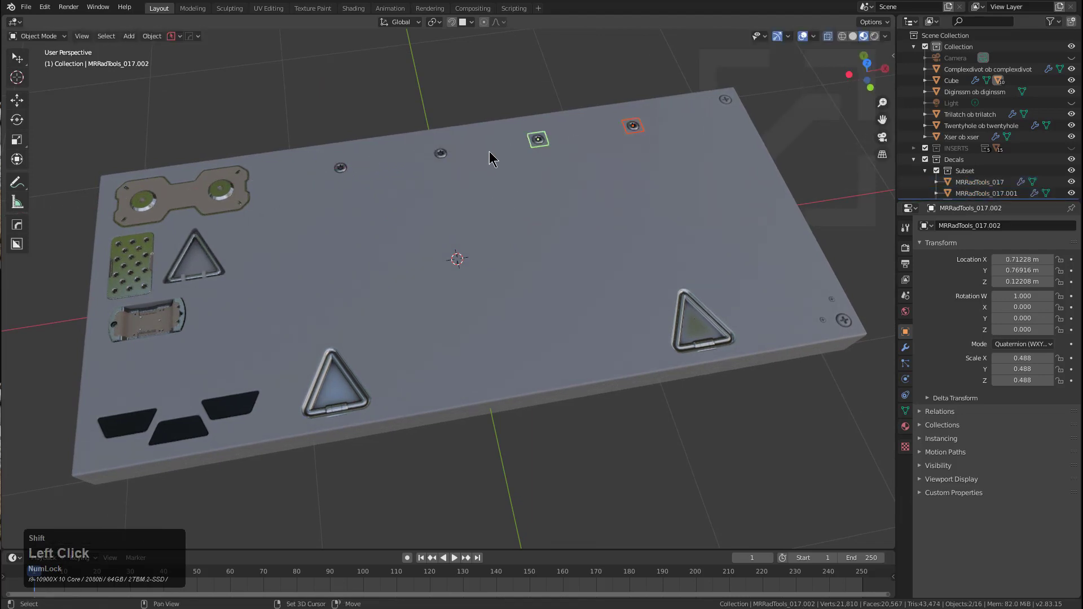
pyautogui.keyDown('shift'); pyautogui.click(441, 154); pyautogui.keyUp('shift')
pyautogui.keyDown('shift'); pyautogui.click(340, 168); pyautogui.keyUp('shift')
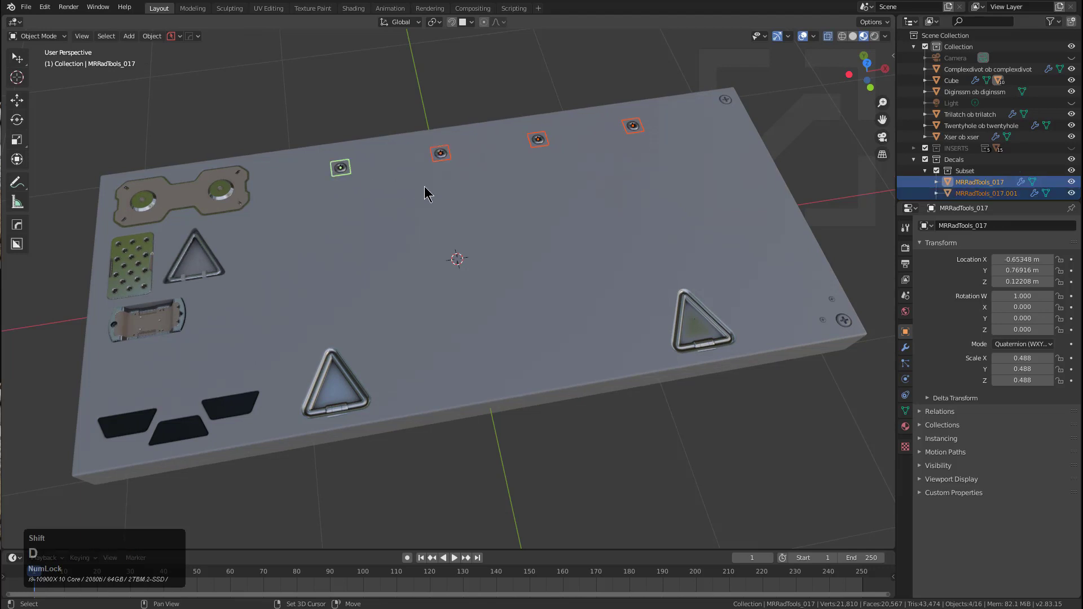
pyautogui.hotkey('shift', 'd')
pyautogui.click(460, 259)
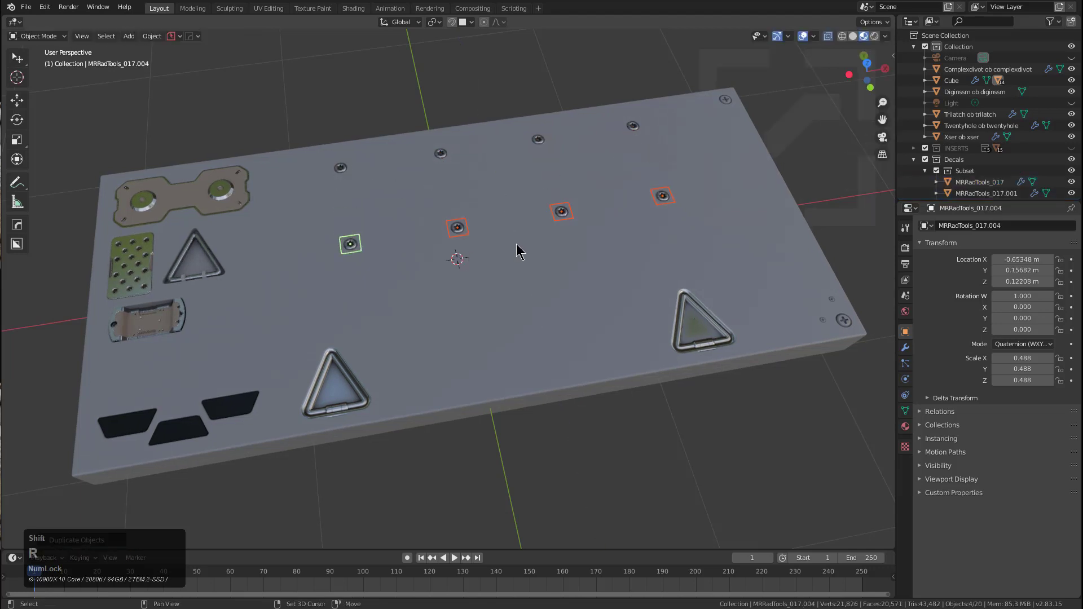
pyautogui.moveTo(516, 255); pyautogui.dragTo(486, 268, button='middle')
pyautogui.click(510, 273)
# - Insert the KIT OPS Smoothdivot near the slab centre at 0.553 scale
pyautogui.press('d')
pyautogui.press('f')
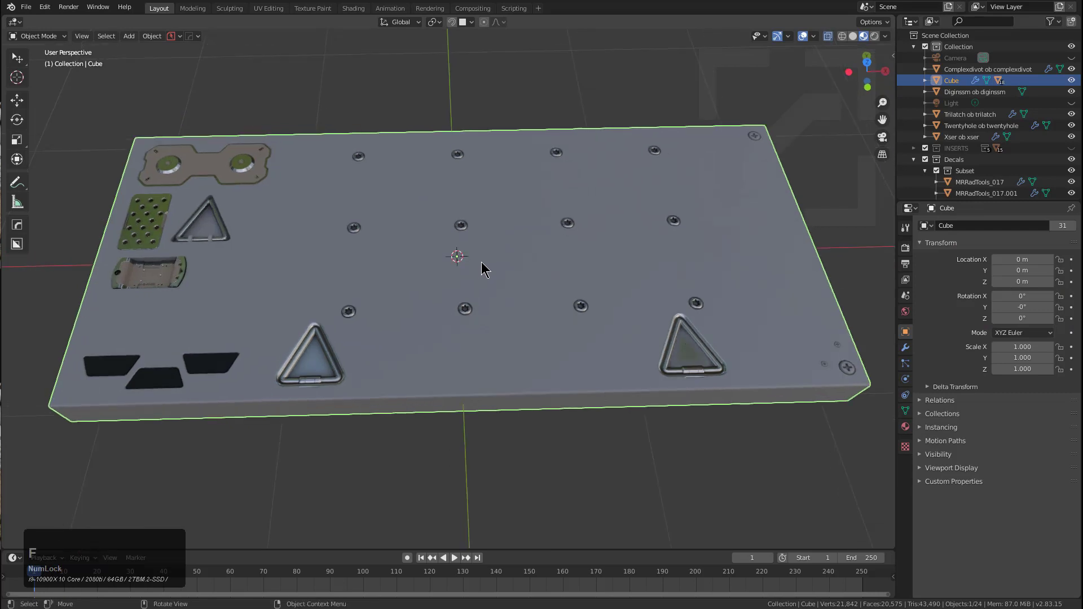
pyautogui.click(195, 342)
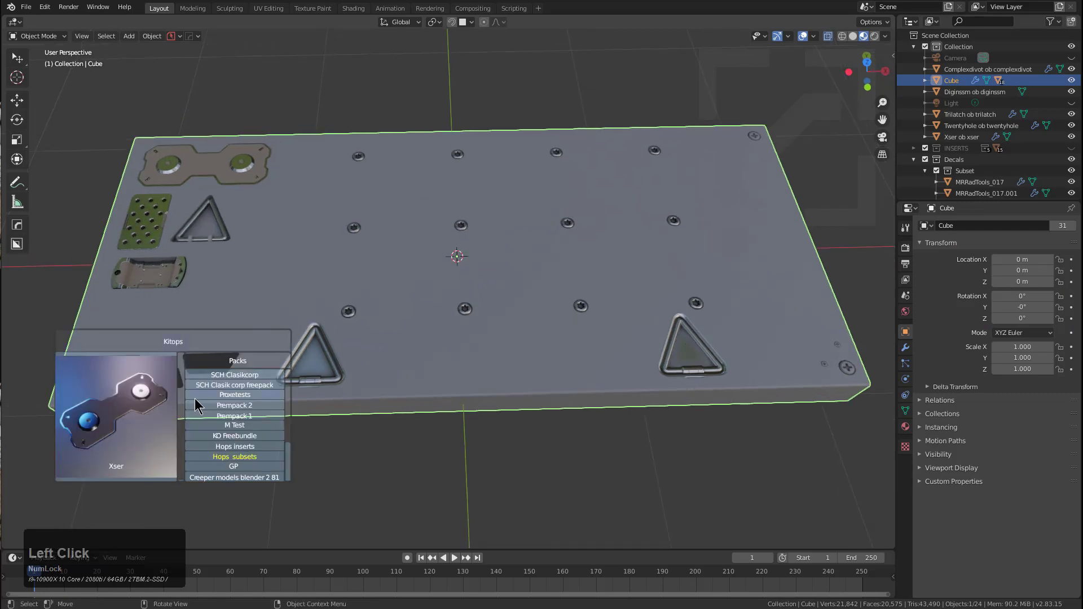
pyautogui.scroll(-10, 218, 412)
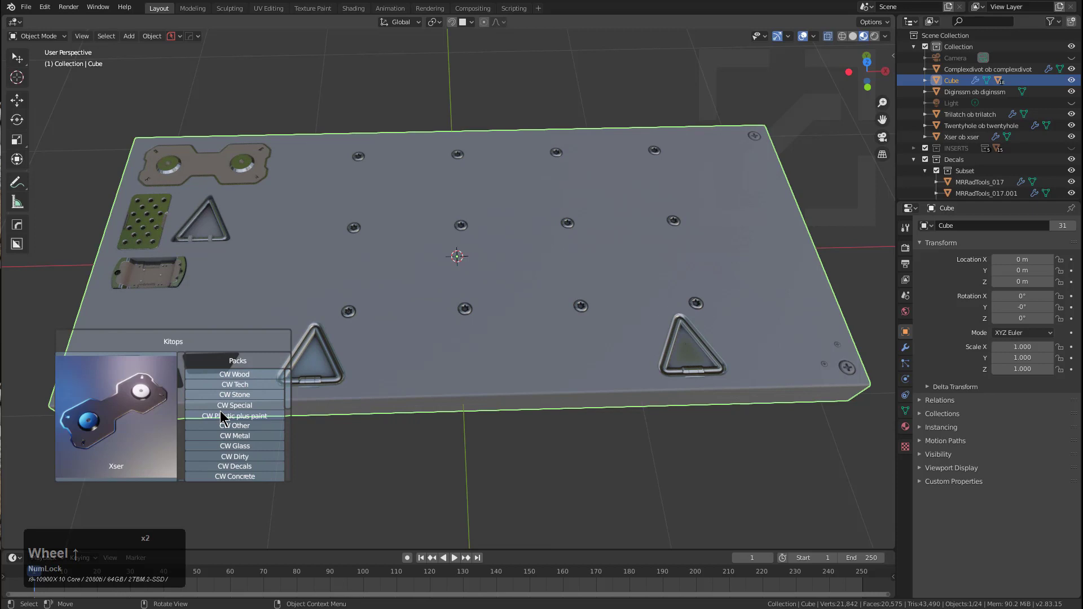
pyautogui.scroll(-4, 145, 449)
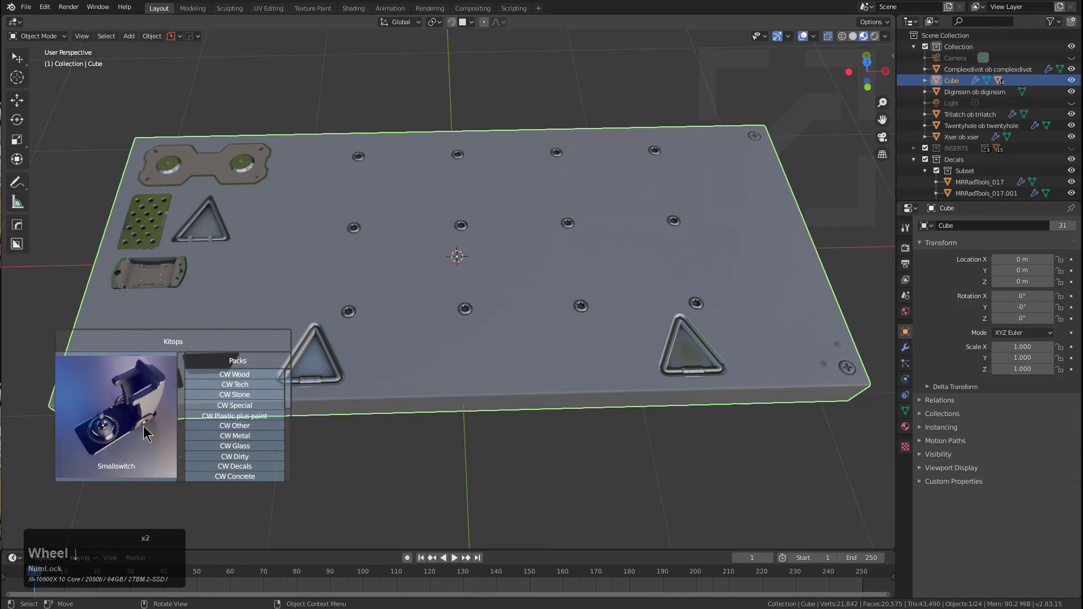
pyautogui.click(145, 431)
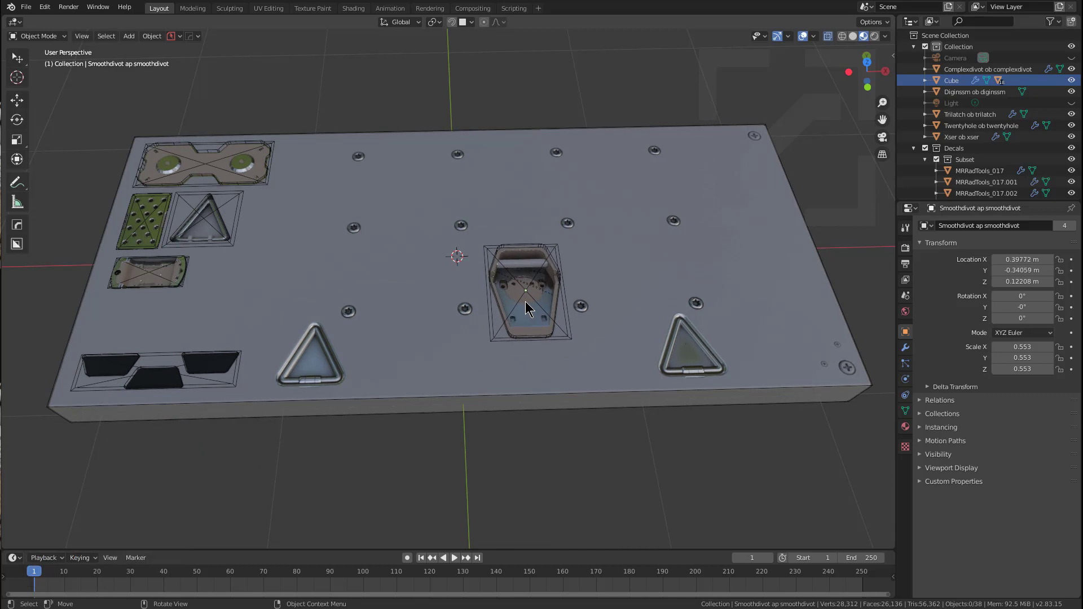
pyautogui.click(526, 302)
# - Insert the KIT OPS Smallswitch at the slab's upper-right corner, scaled down to 0.410
pyautogui.click(606, 266)
pyautogui.hotkey('alt', 'w')
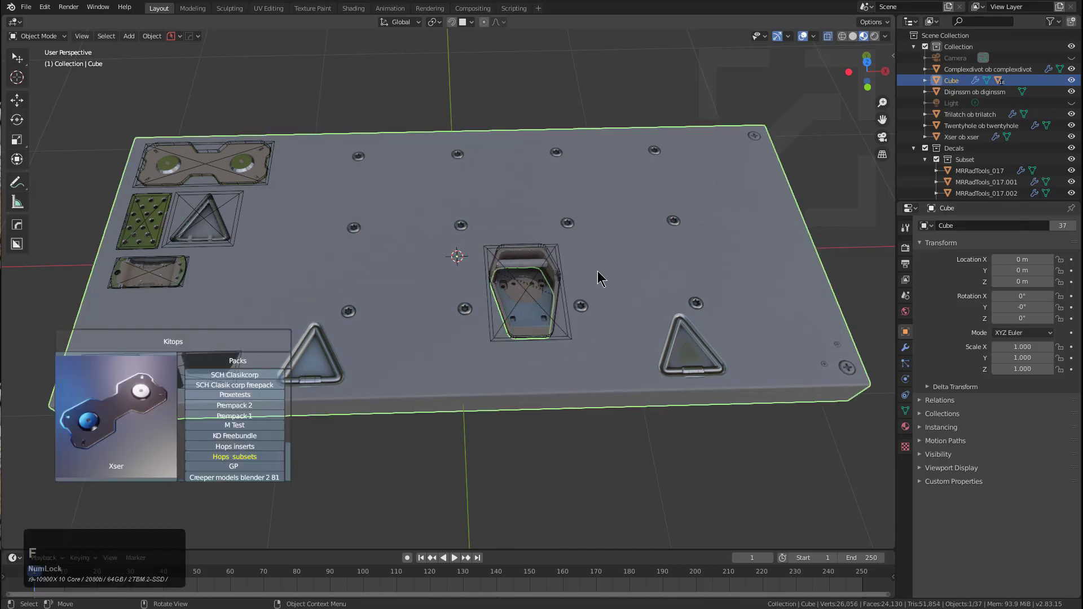
pyautogui.scroll(7, 124, 412)
pyautogui.scroll(1, 124, 411)
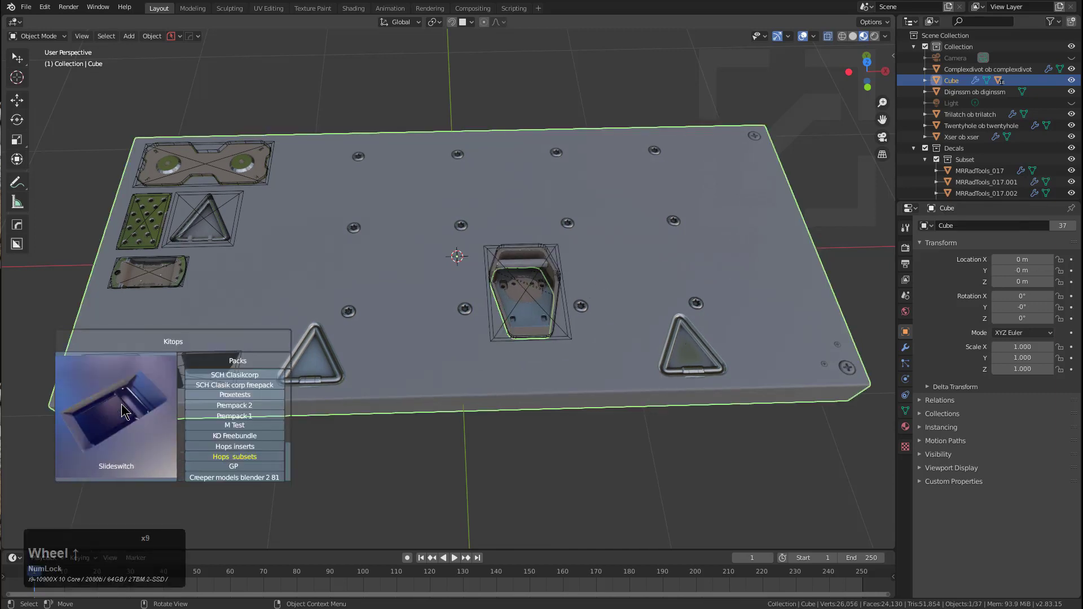
pyautogui.scroll(-1, 124, 412)
pyautogui.click(124, 412)
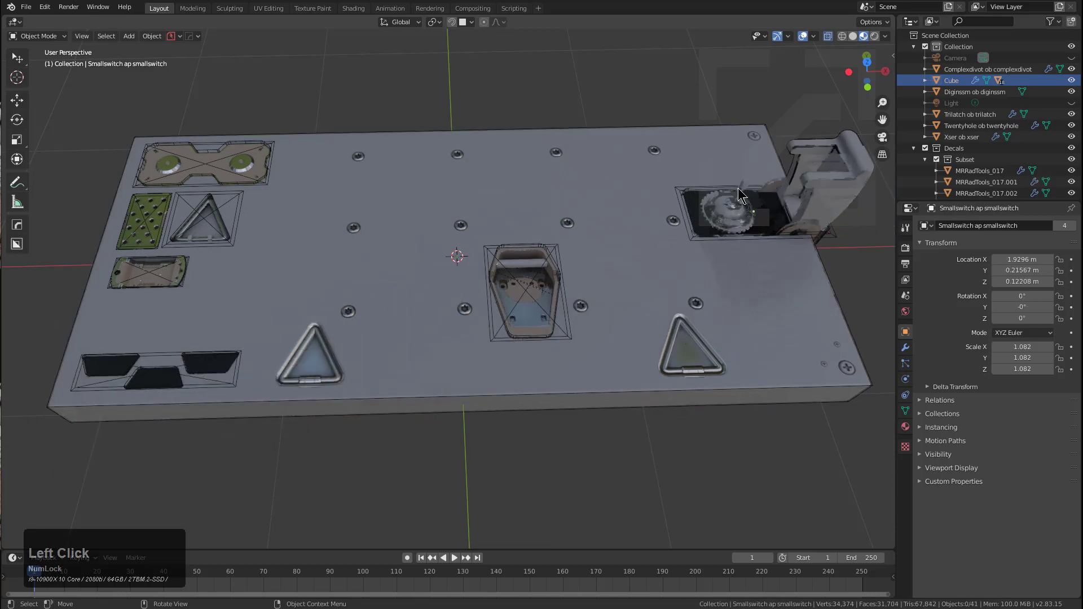
pyautogui.scroll(-2, 735, 185)
pyautogui.click(712, 188)
pyautogui.scroll(-5, 746, 229)
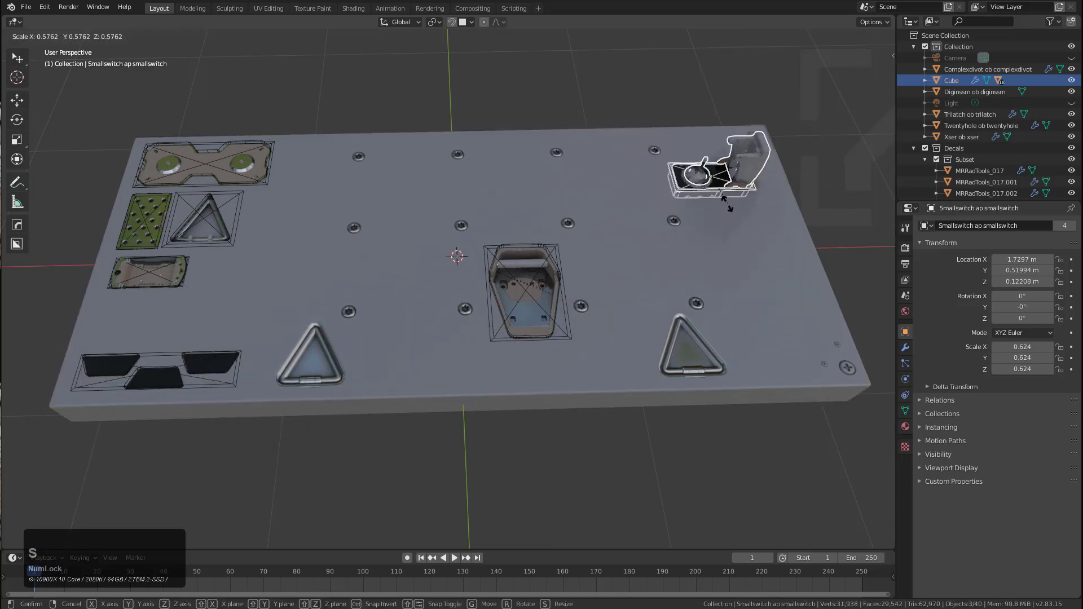
pyautogui.click(721, 203)
pyautogui.moveTo(658, 232)
pyautogui.mouseDown(button='middle')
pyautogui.moveTo(665, 242)
pyautogui.moveTo(650, 236)
pyautogui.mouseUp(button='middle')
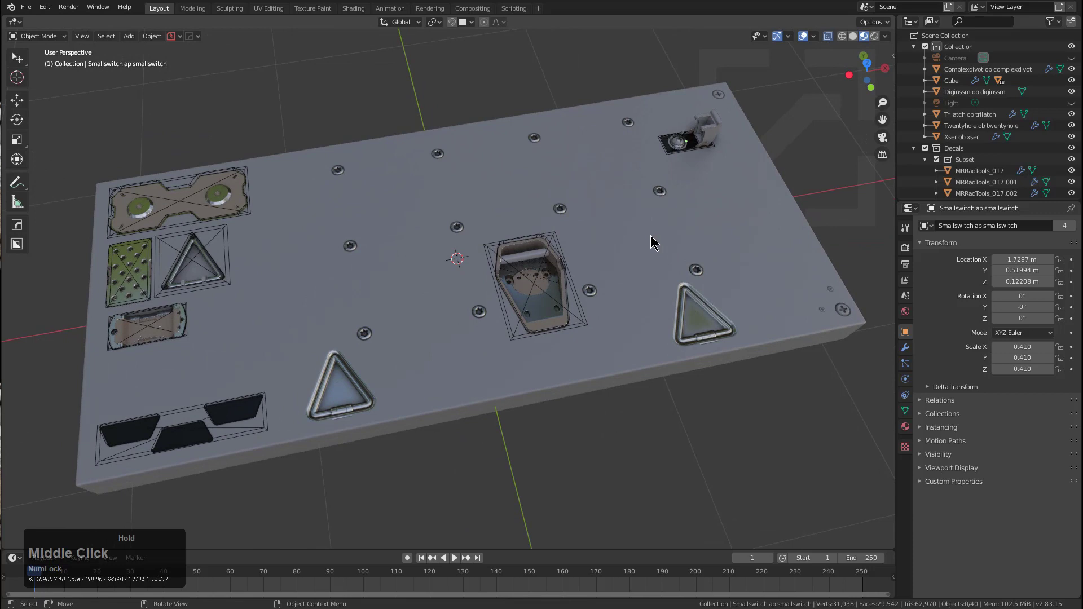
# - Unify all 25 inserts and decals, including Smallswitch and Smoothdivot, into the slab's Collection with Hard Ops
pyautogui.click(618, 243)
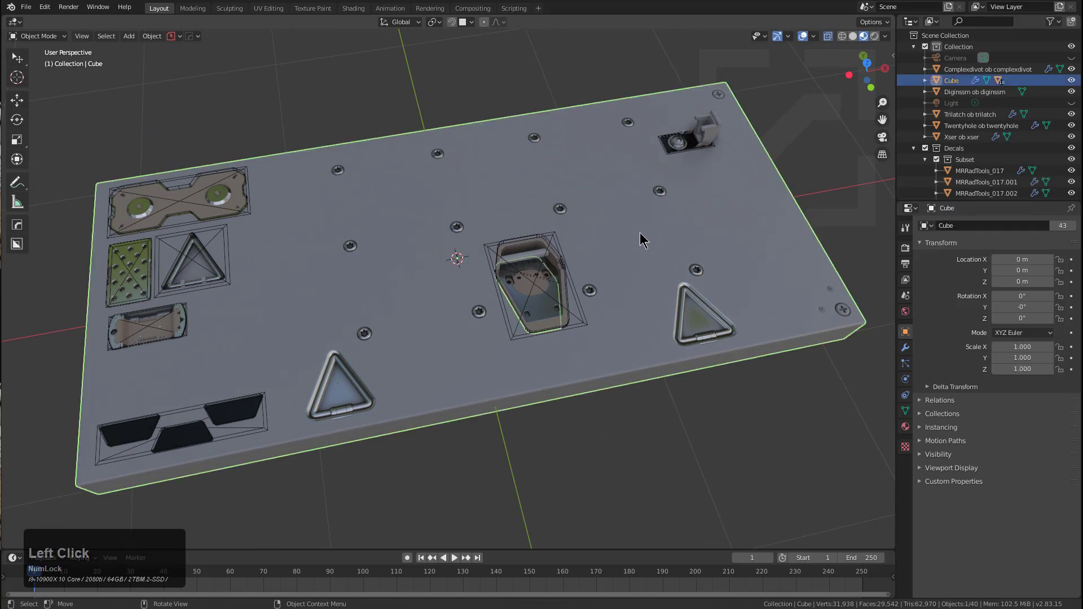
pyautogui.press('q')
pyautogui.moveTo(643, 233)
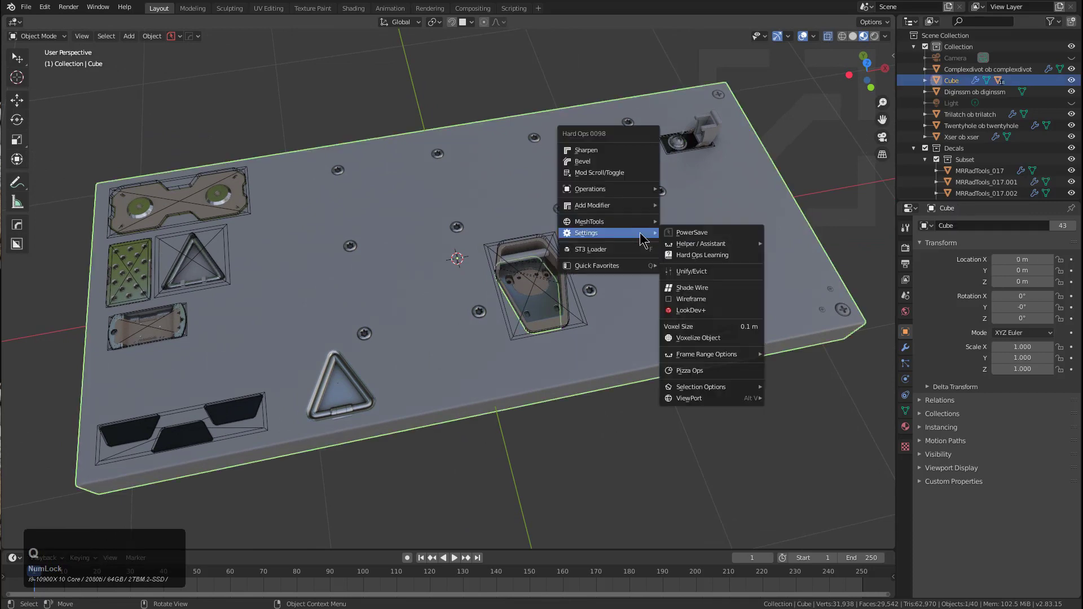
pyautogui.click(698, 273)
# - Run Hard Ops Evict to clear the cutter wireframes, which reports 0 evicted
pyautogui.press('q')
pyautogui.moveTo(700, 271)
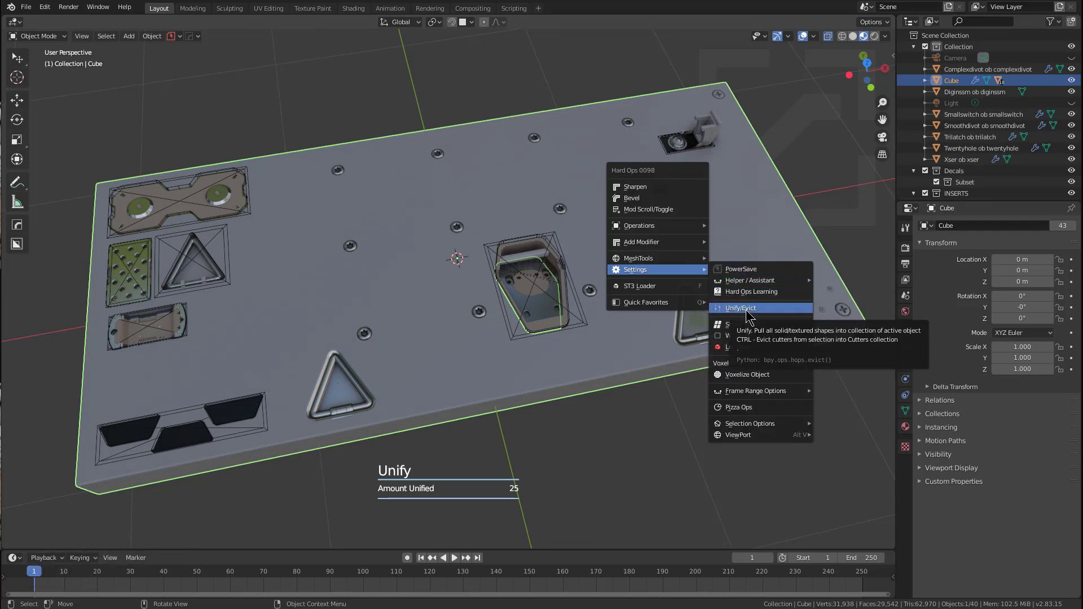
pyautogui.press('ctrl')
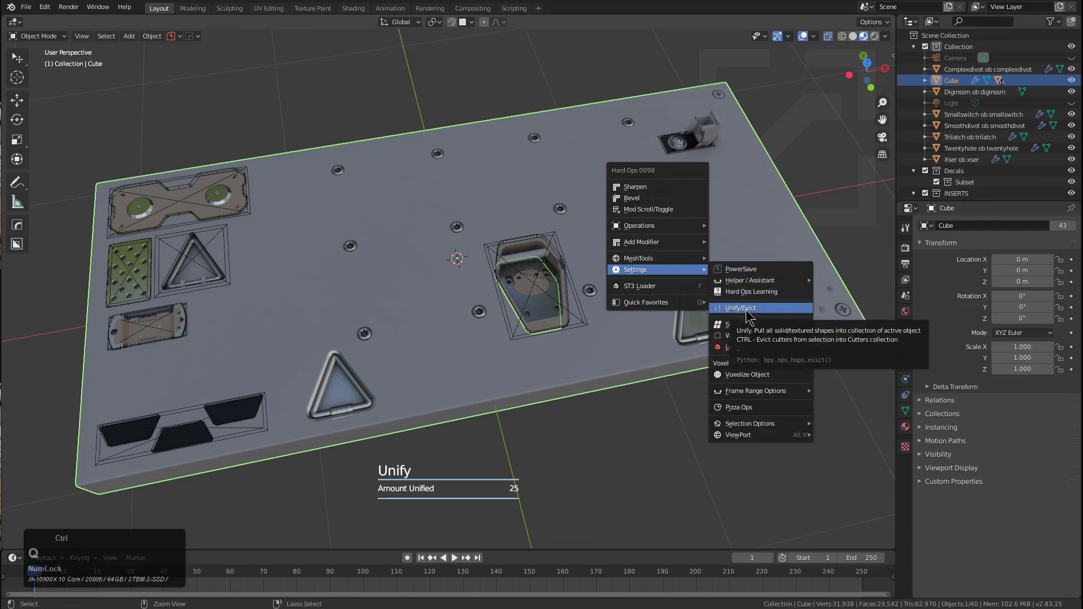
pyautogui.keyDown('ctrl'); pyautogui.click(746, 309); pyautogui.keyUp('ctrl')
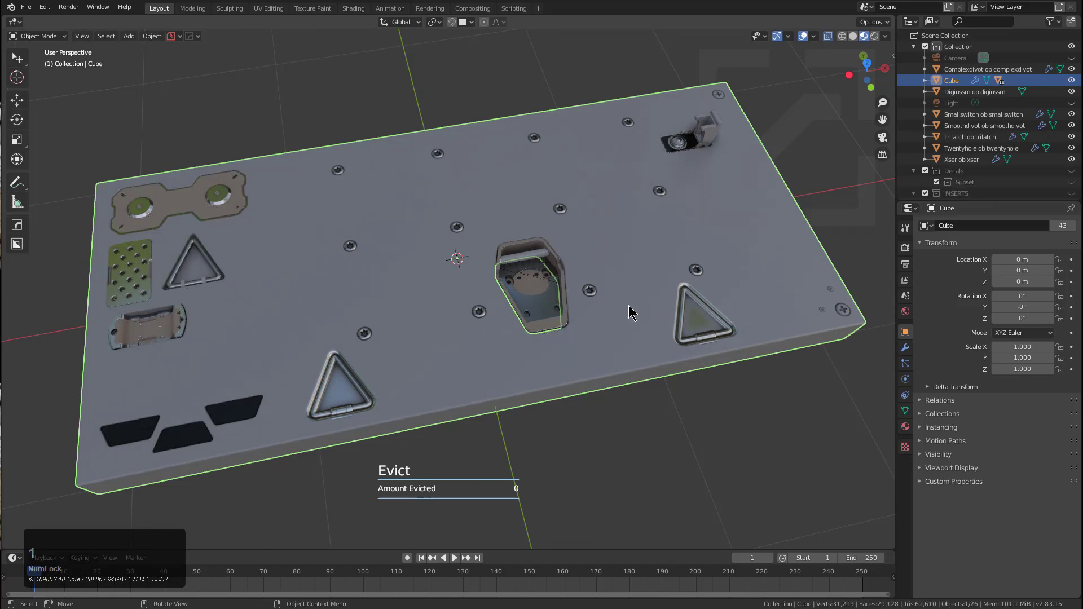
pyautogui.moveTo(628, 306); pyautogui.dragTo(533, 282, button='middle')
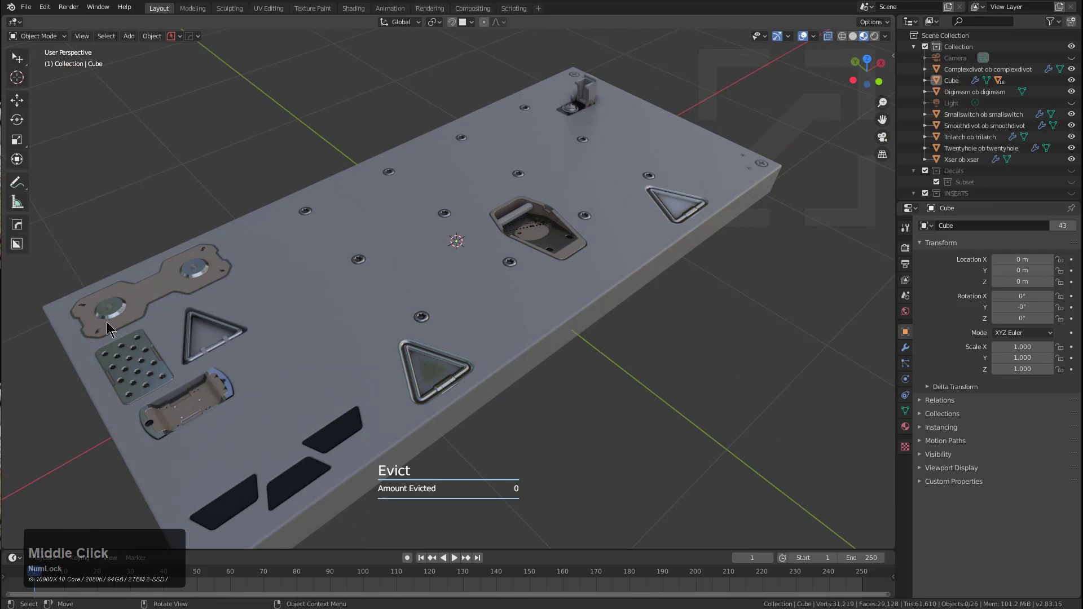
pyautogui.moveTo(462, 279); pyautogui.dragTo(503, 293, button='middle')
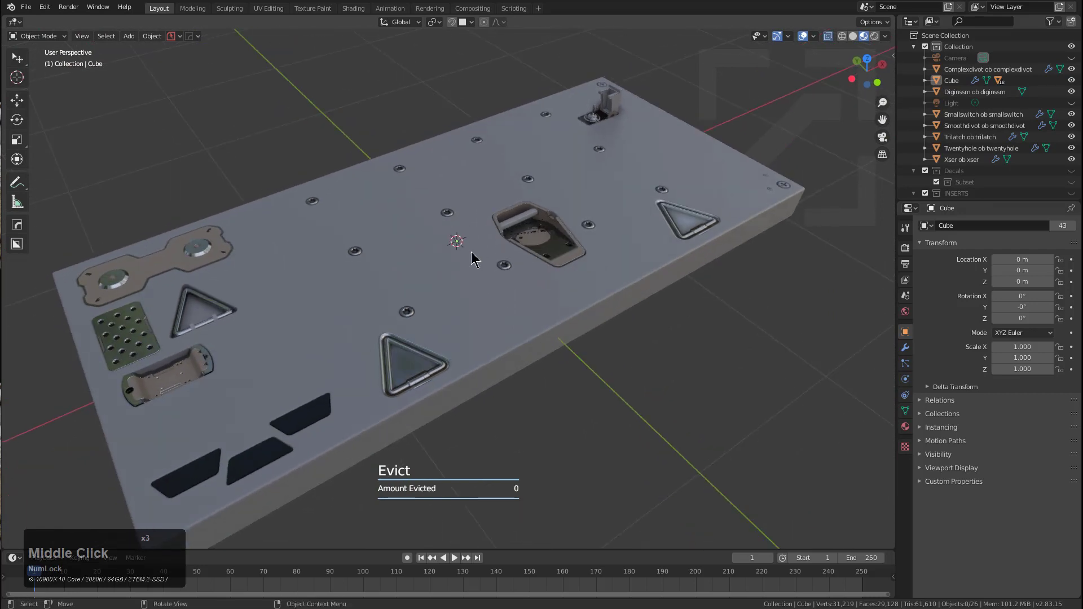
pyautogui.moveTo(530, 260); pyautogui.dragTo(555, 321, button='middle')
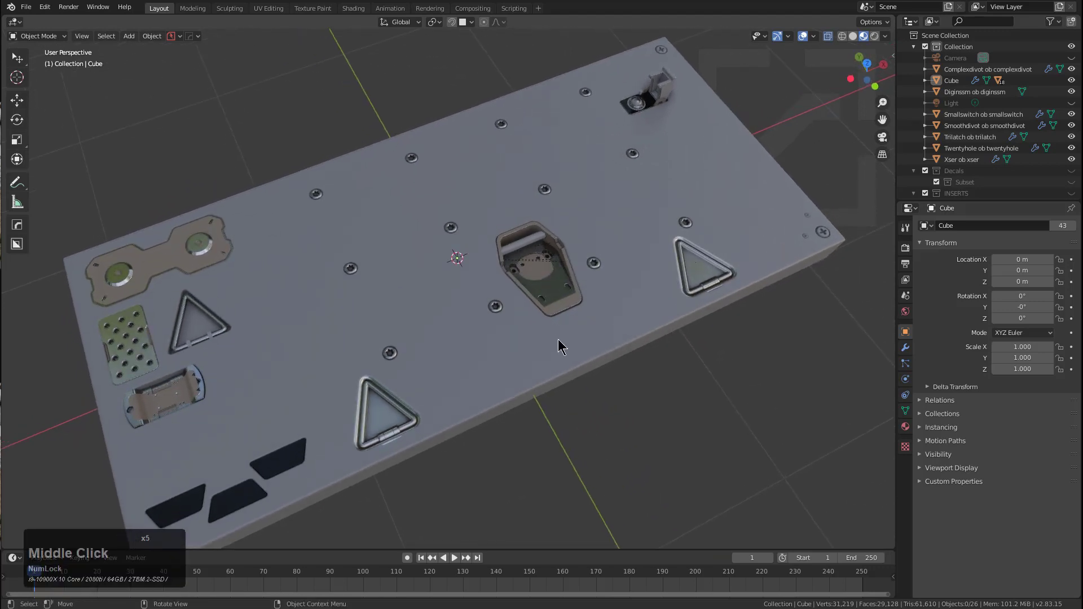
pyautogui.click(559, 341)
pyautogui.moveTo(559, 340); pyautogui.dragTo(537, 341, button='middle')
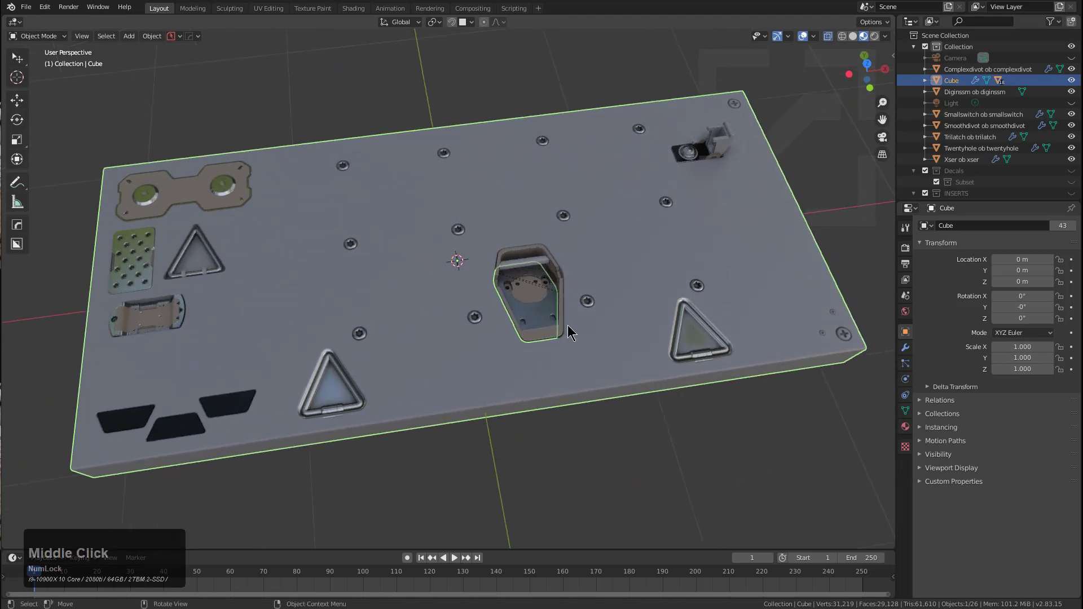